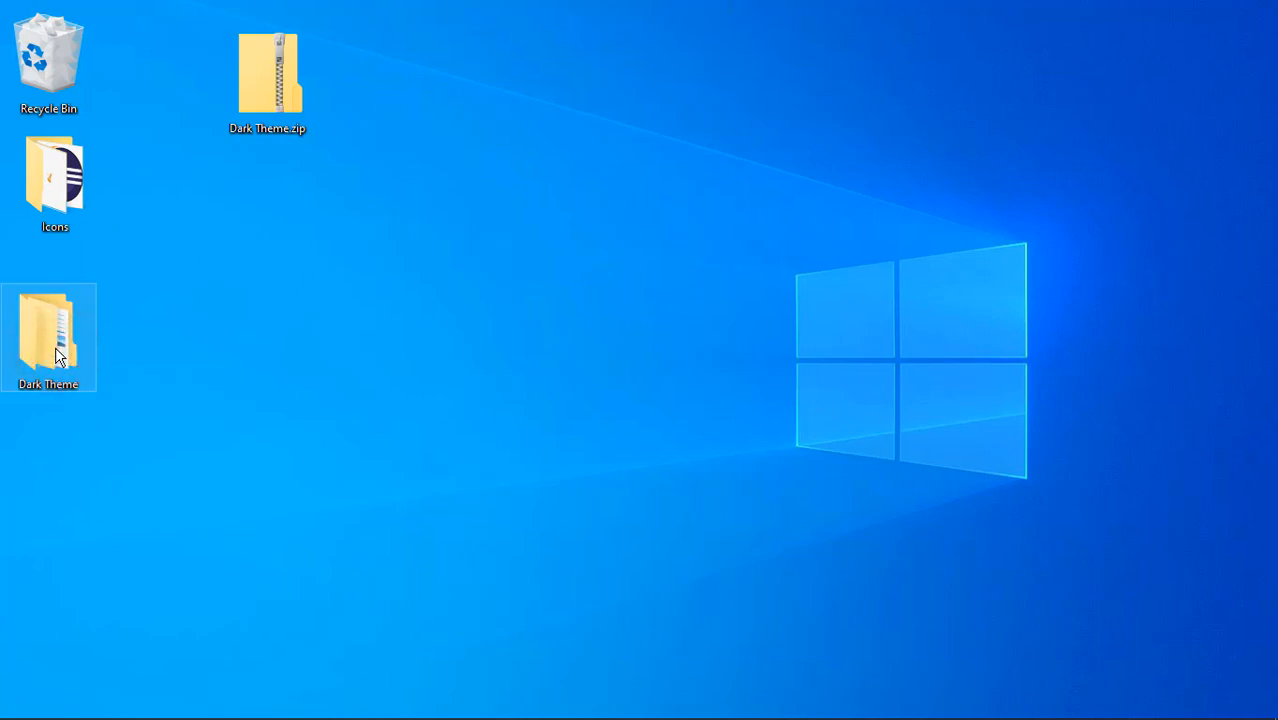
# Step: Check the contents of the customized-theme folder inside the desktop's Dark Theme folder, and close the folder window
pyautogui.doubleClick(55, 350)
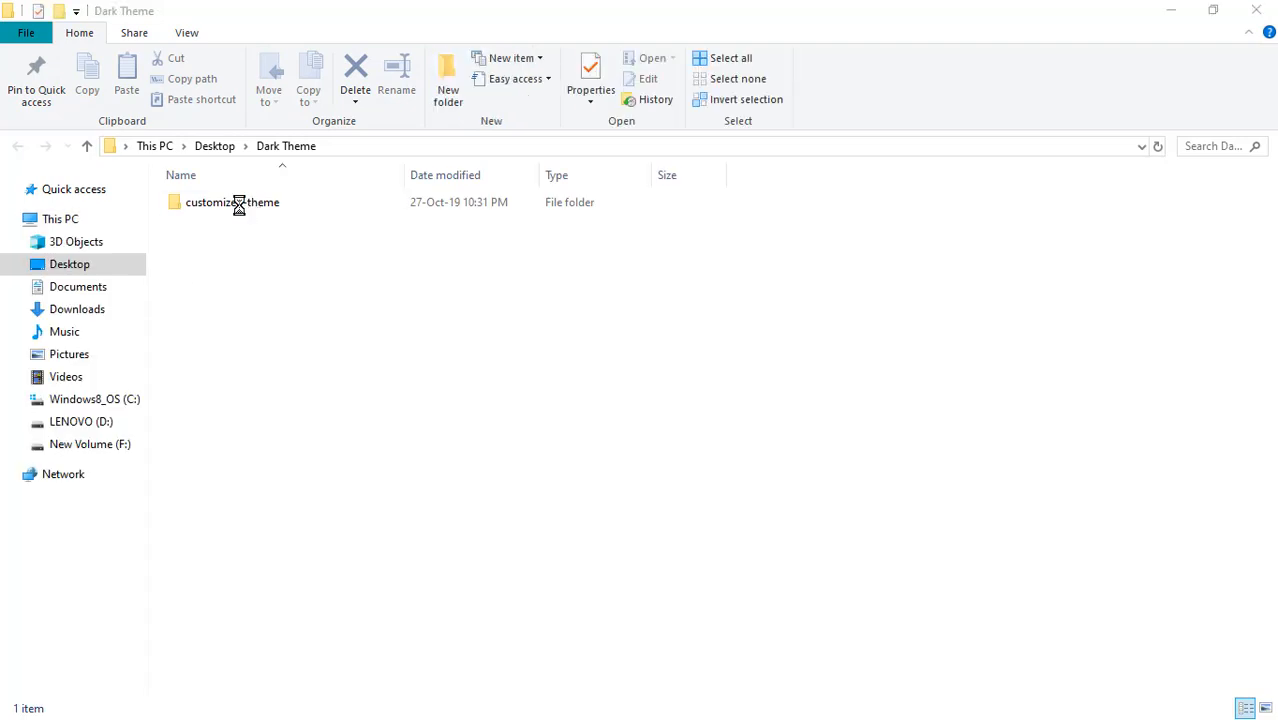
pyautogui.doubleClick(240, 204)
pyautogui.click(241, 205)
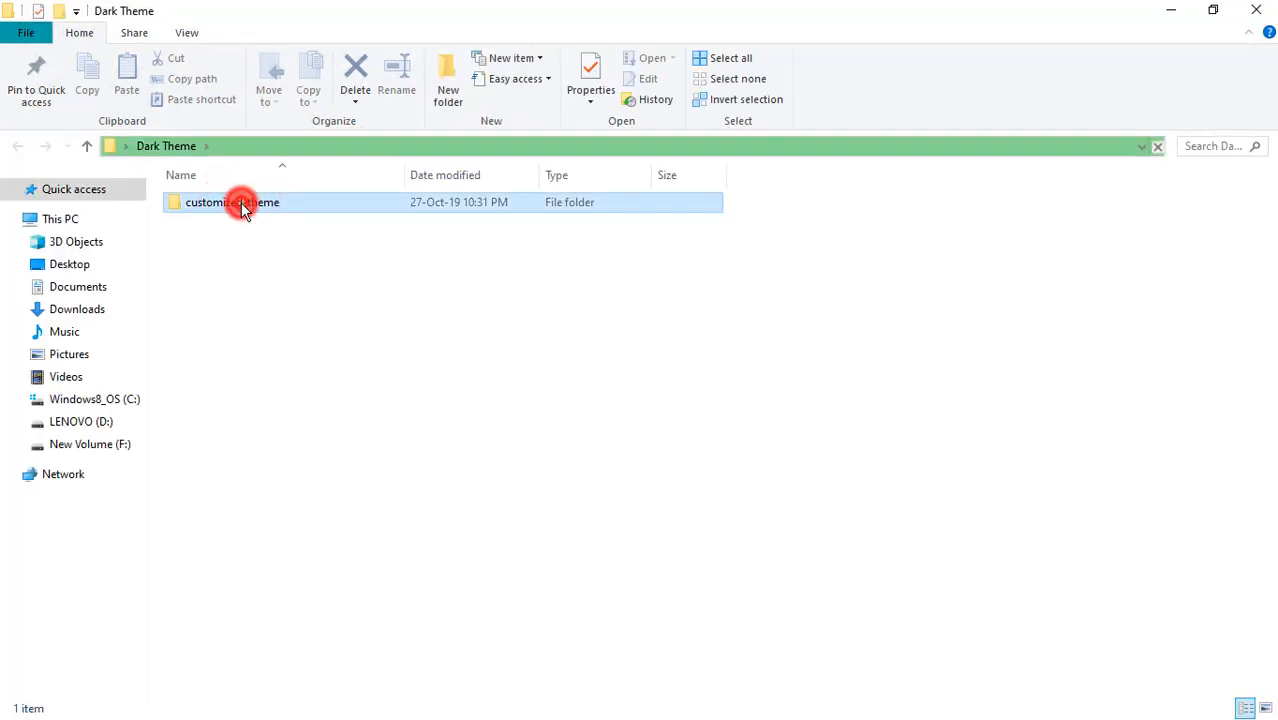
pyautogui.doubleClick(241, 205)
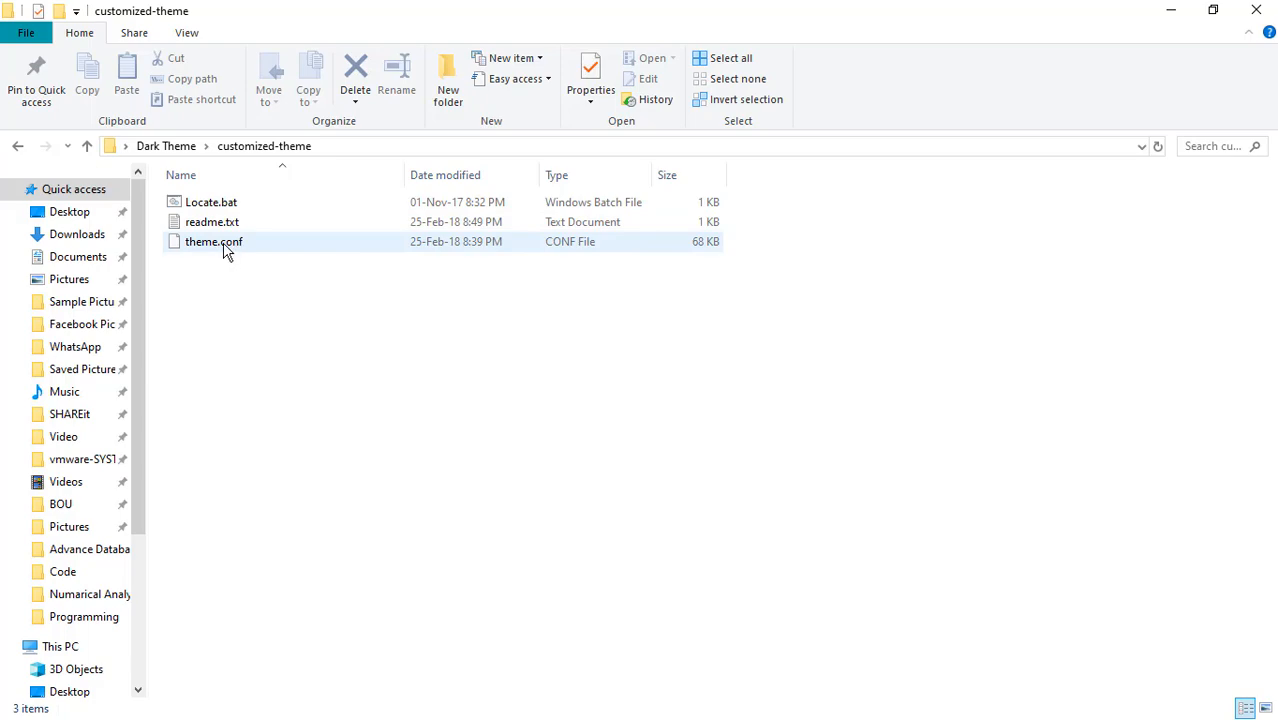
pyautogui.click(1262, 14)
pyautogui.click(1256, 14)
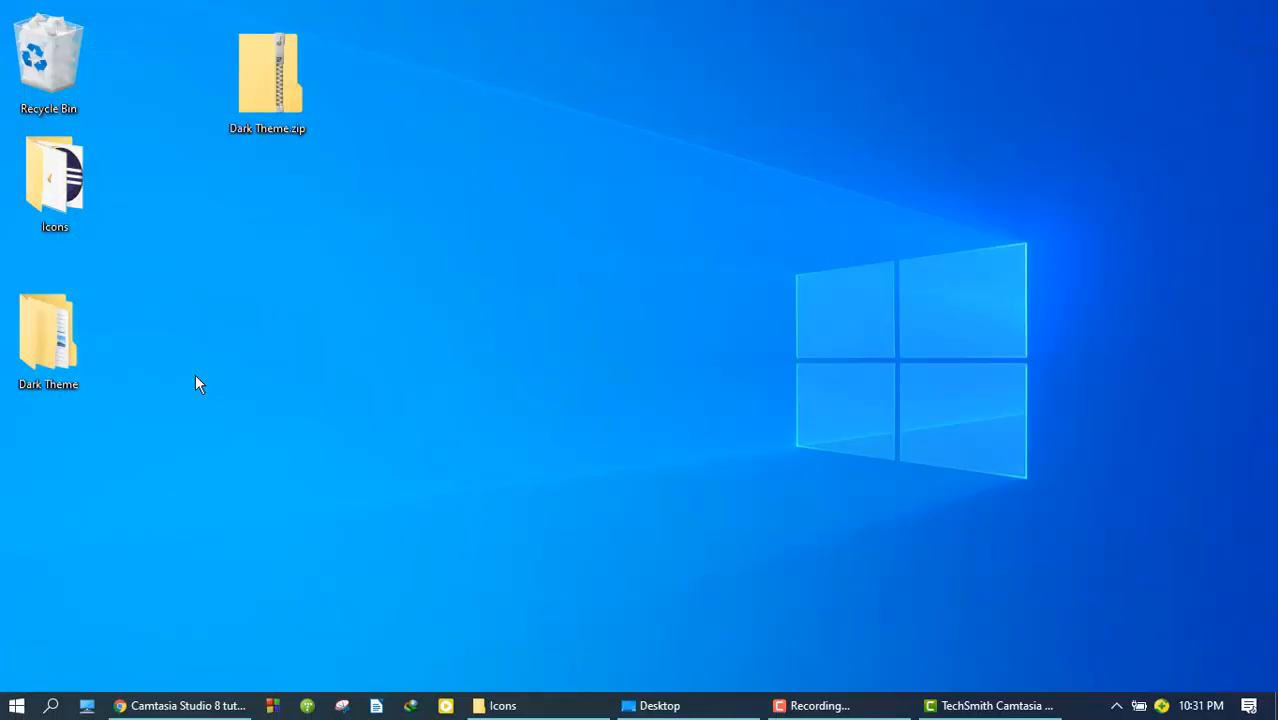
pyautogui.rightClick(536, 140)
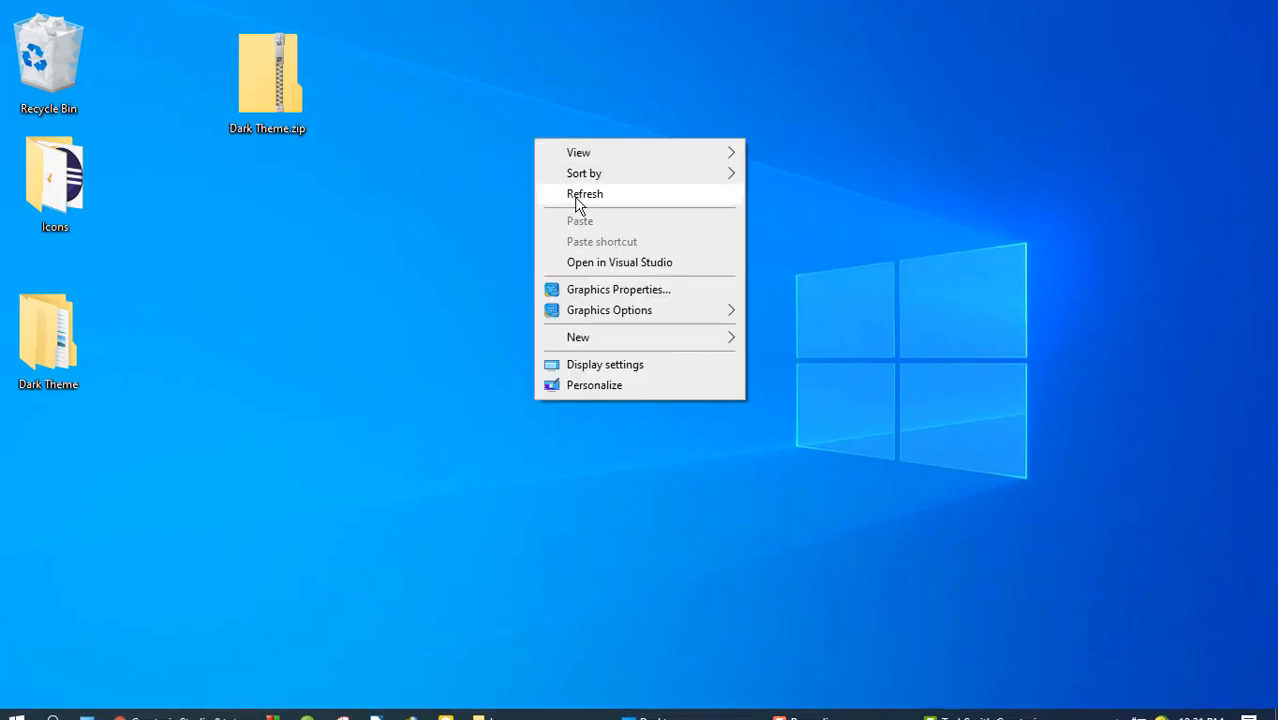
pyautogui.click(576, 197)
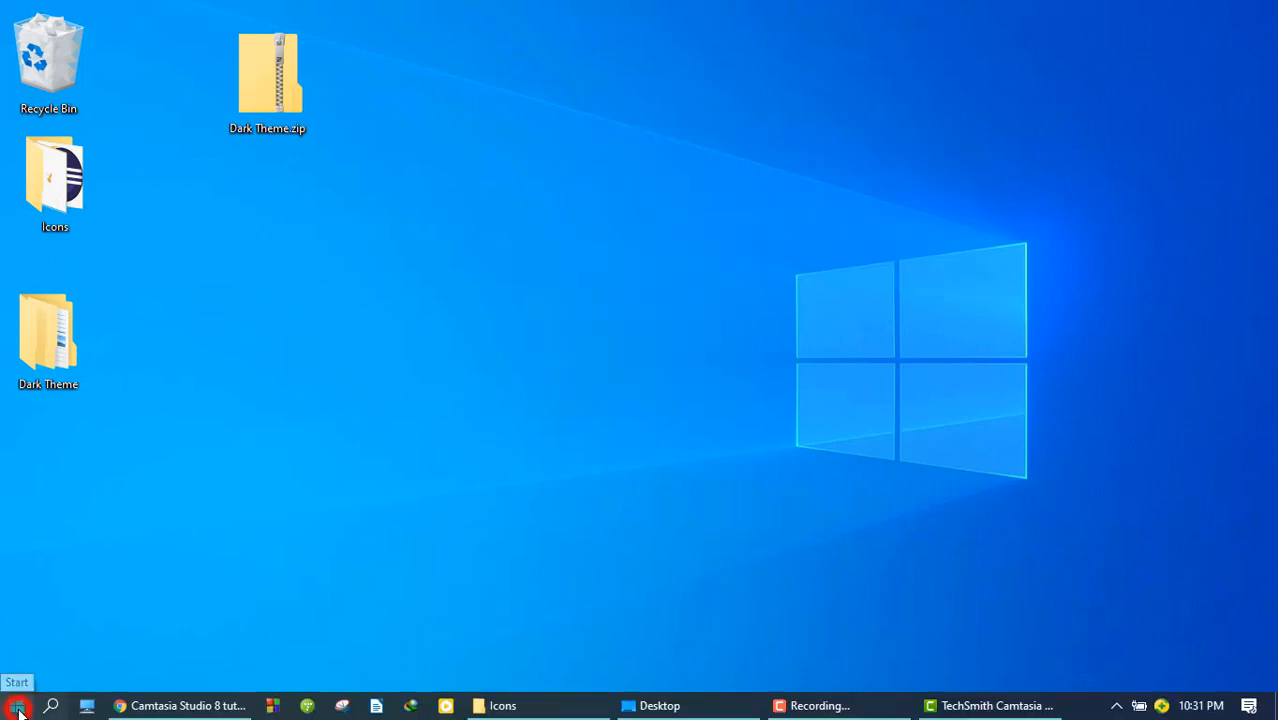
# Step: Launch CodeBlocks Share Config from the CodeBlocks folder in the list of installed apps
pyautogui.click(16, 706)
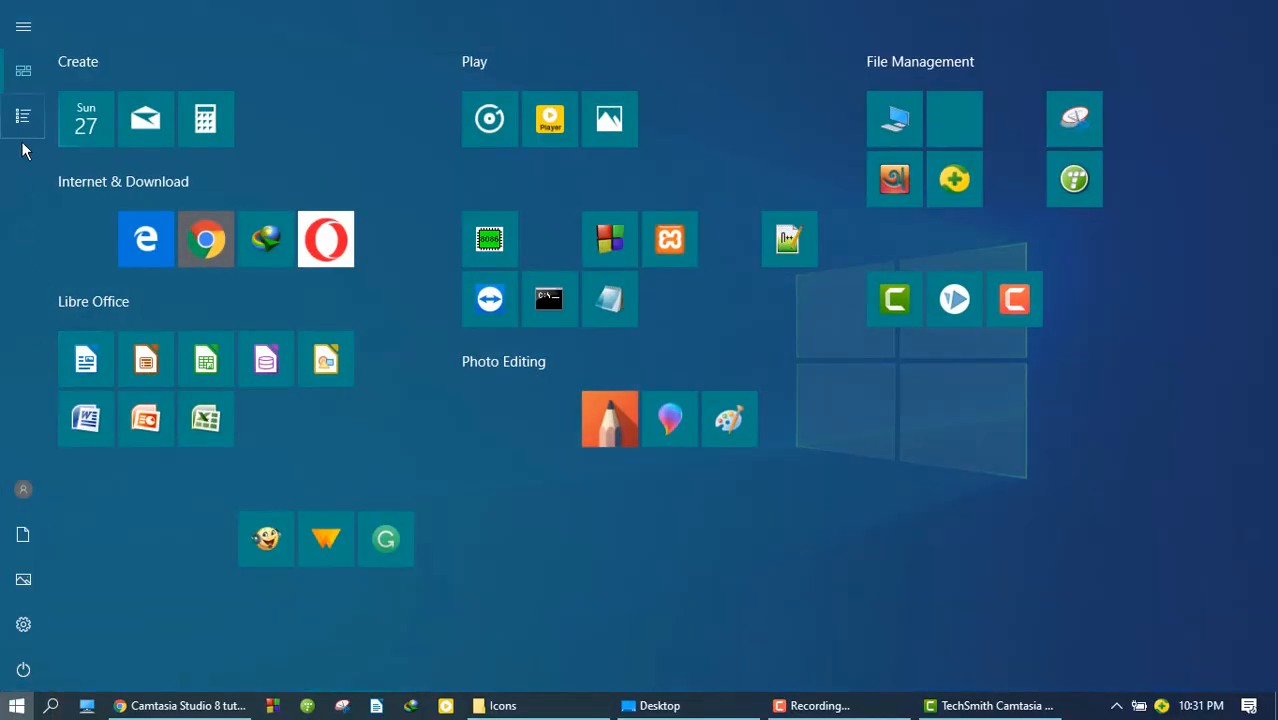
pyautogui.click(23, 116)
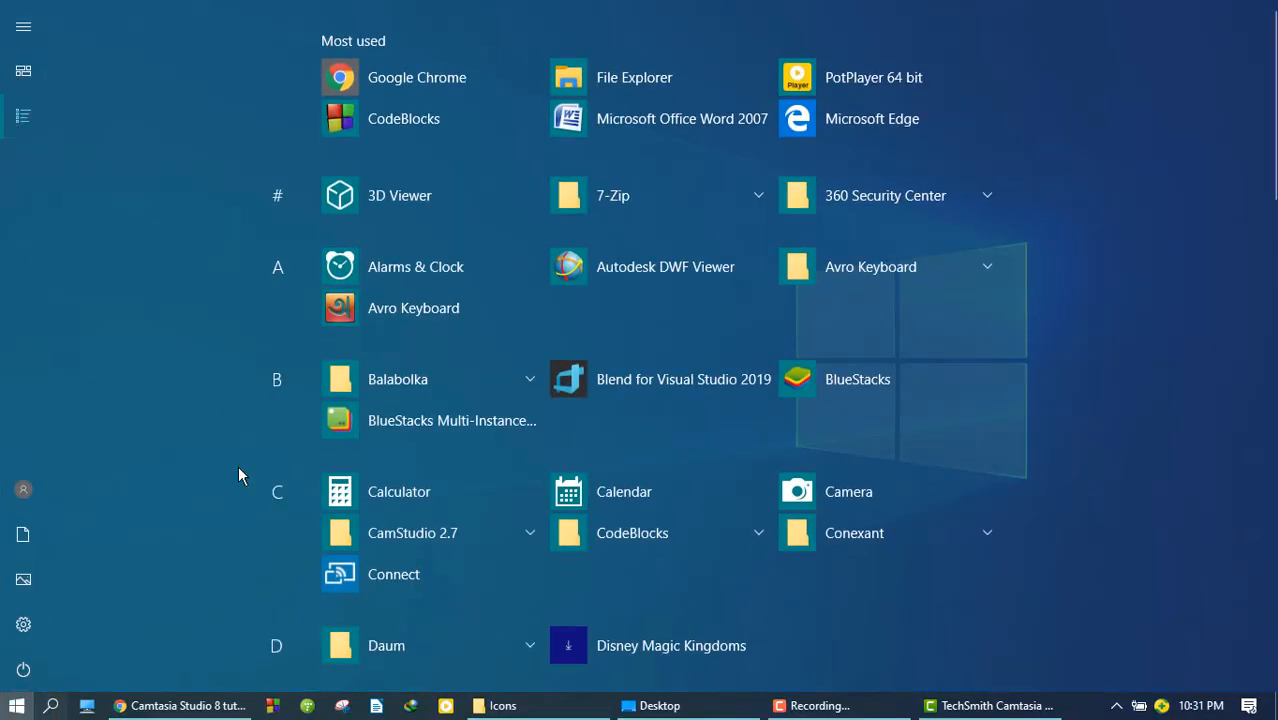
pyautogui.click(749, 537)
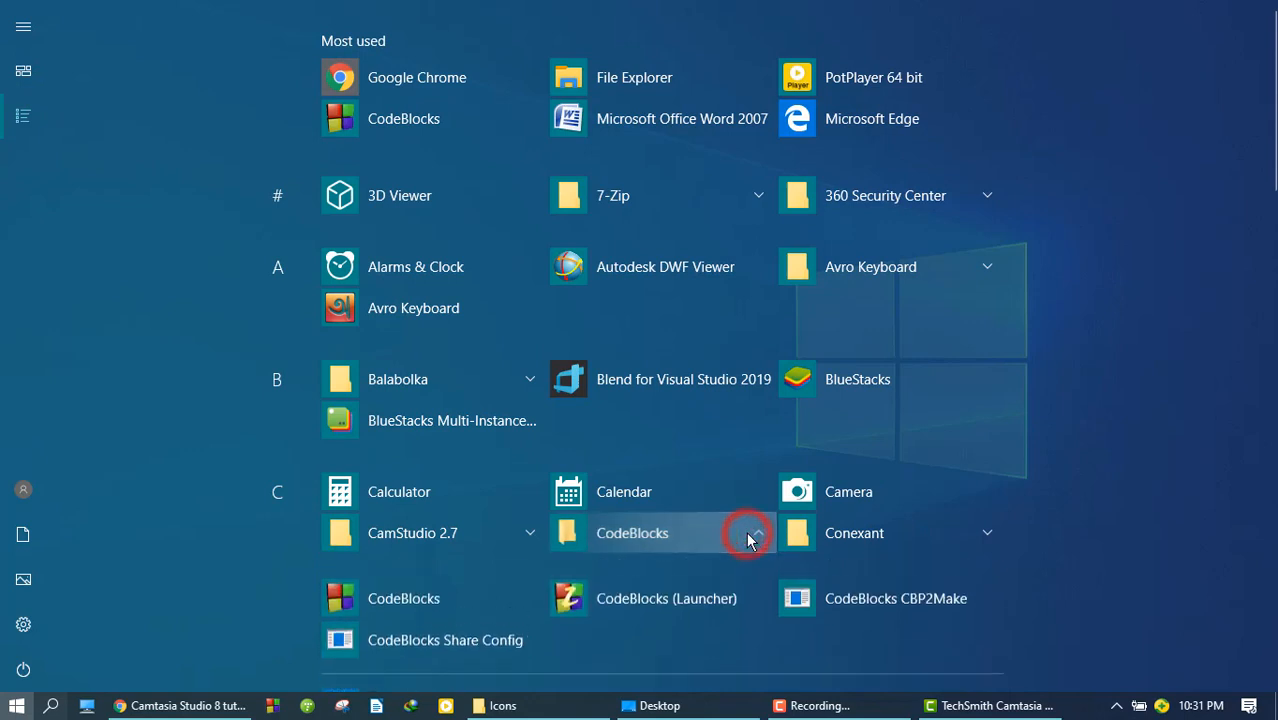
pyautogui.click(413, 645)
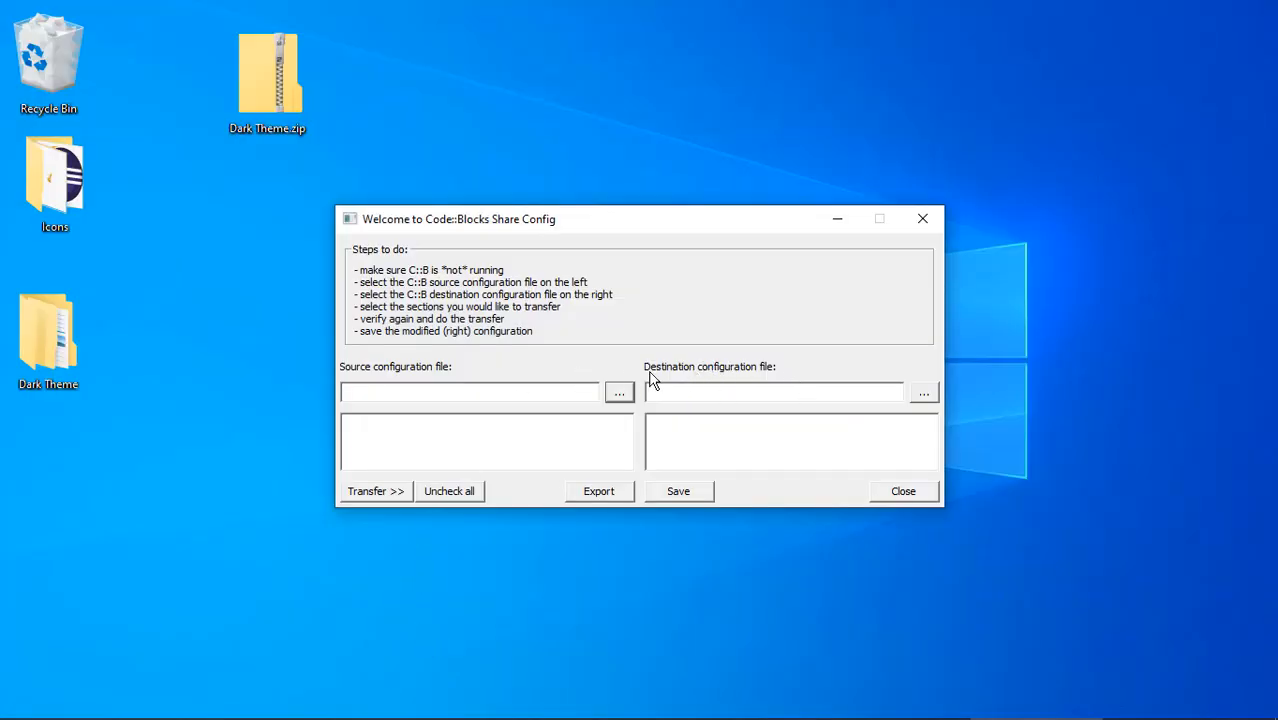
# Step: Load default.conf from the Roaming\CodeBlocks folder as the destination configuration file
pyautogui.click(924, 394)
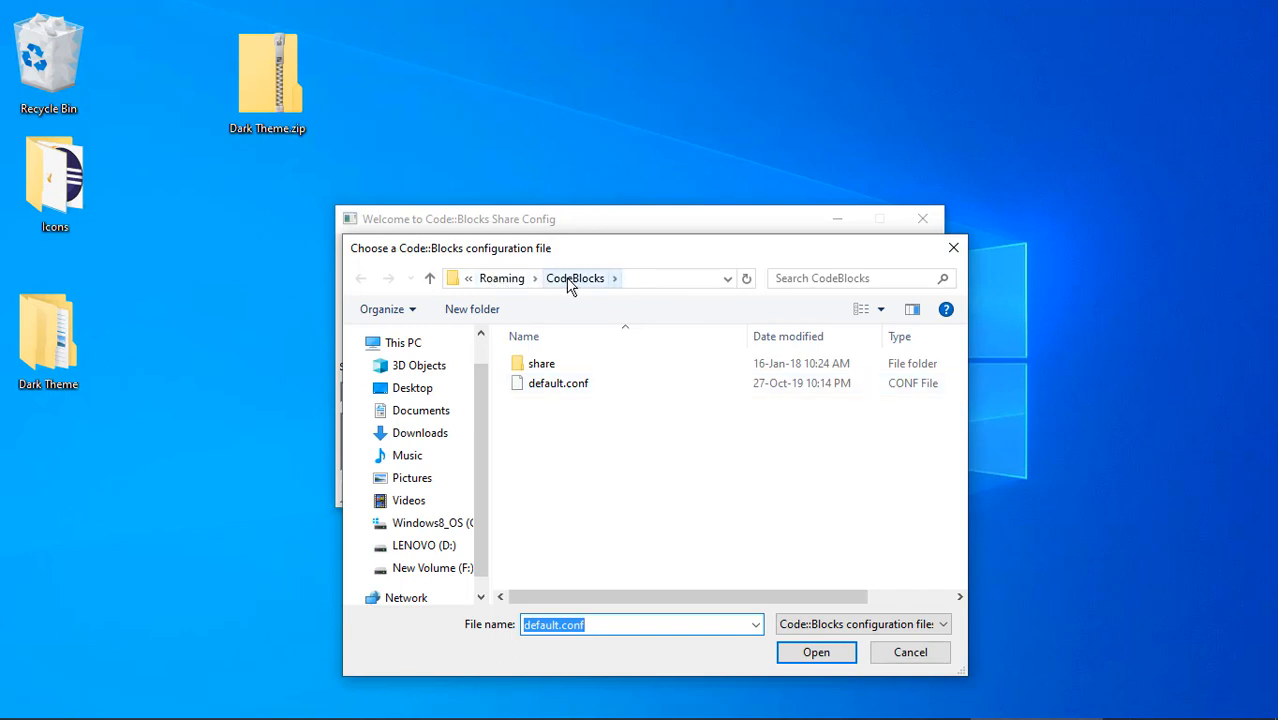
pyautogui.click(560, 388)
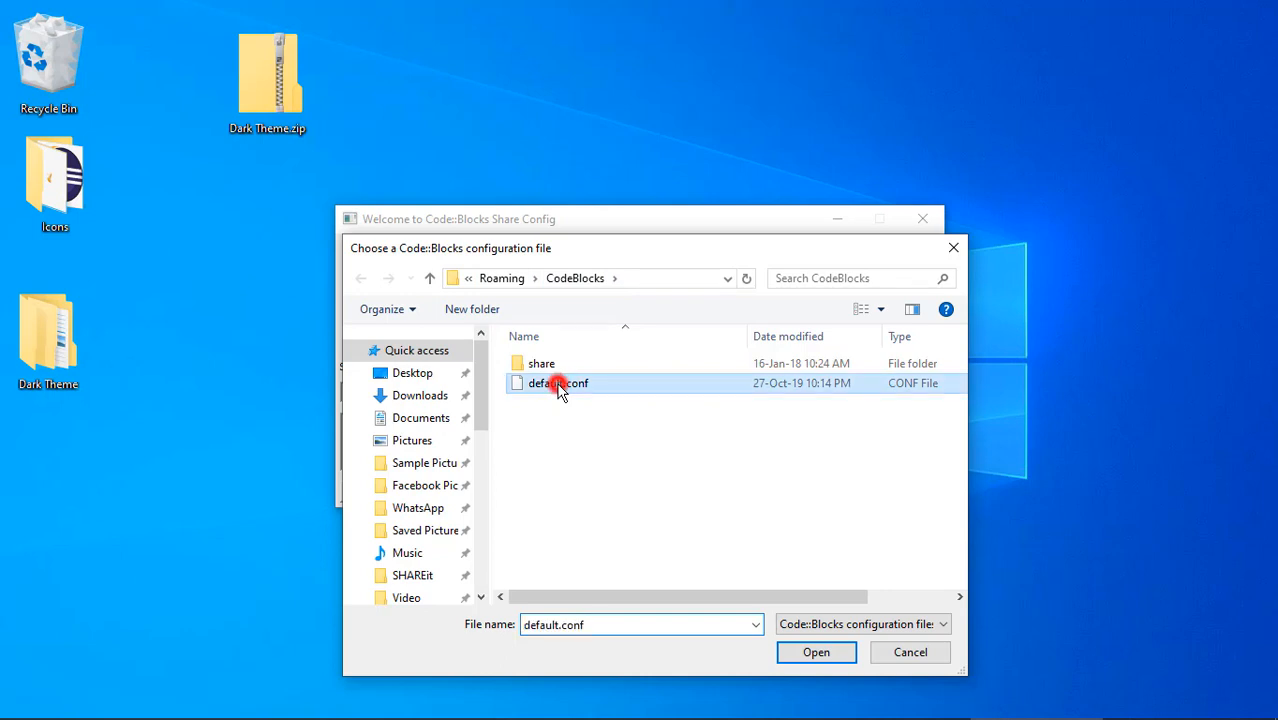
pyautogui.click(810, 652)
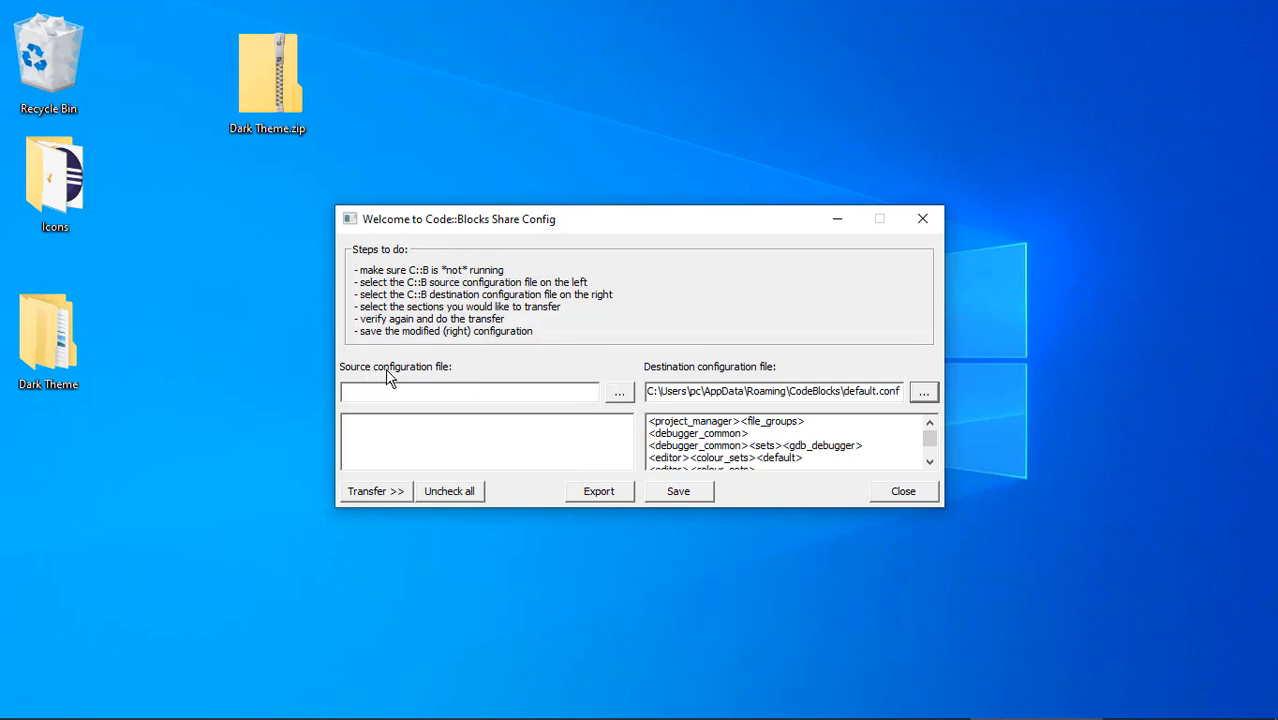
# Step: Start choosing the source configuration file and browse to the Desktop folder
pyautogui.click(619, 393)
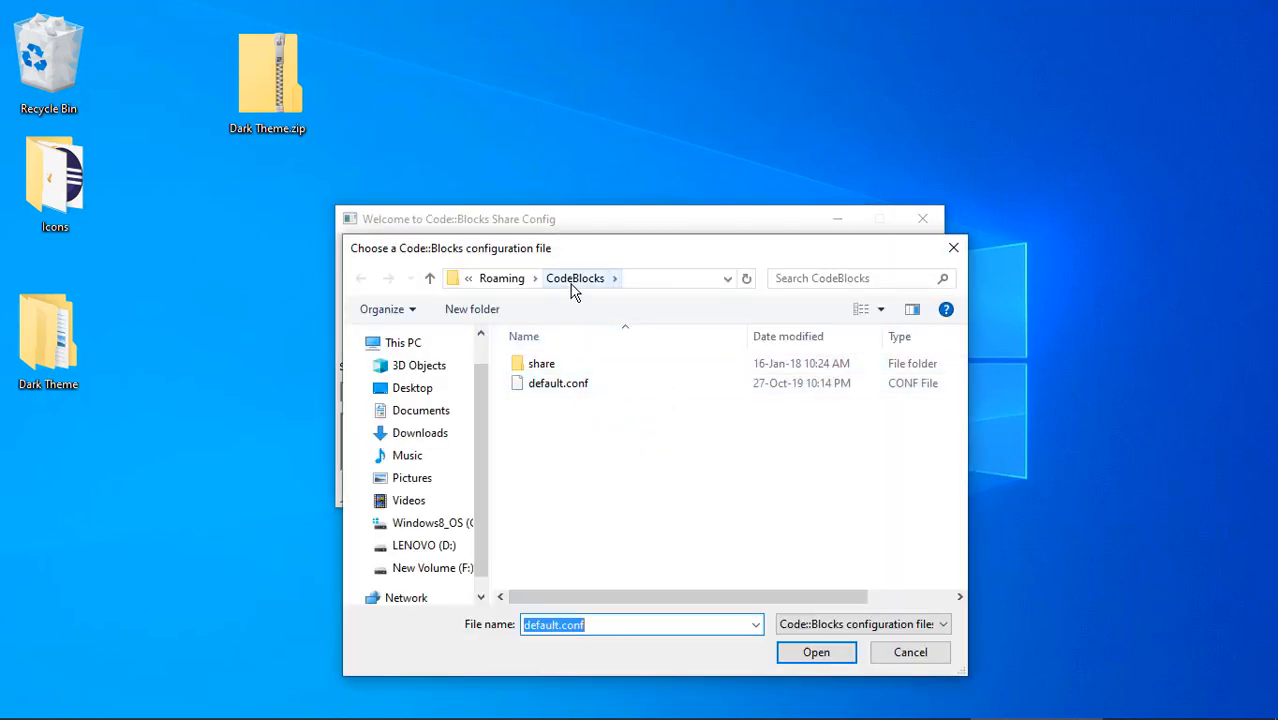
pyautogui.click(420, 390)
pyautogui.scroll(5, 430, 385)
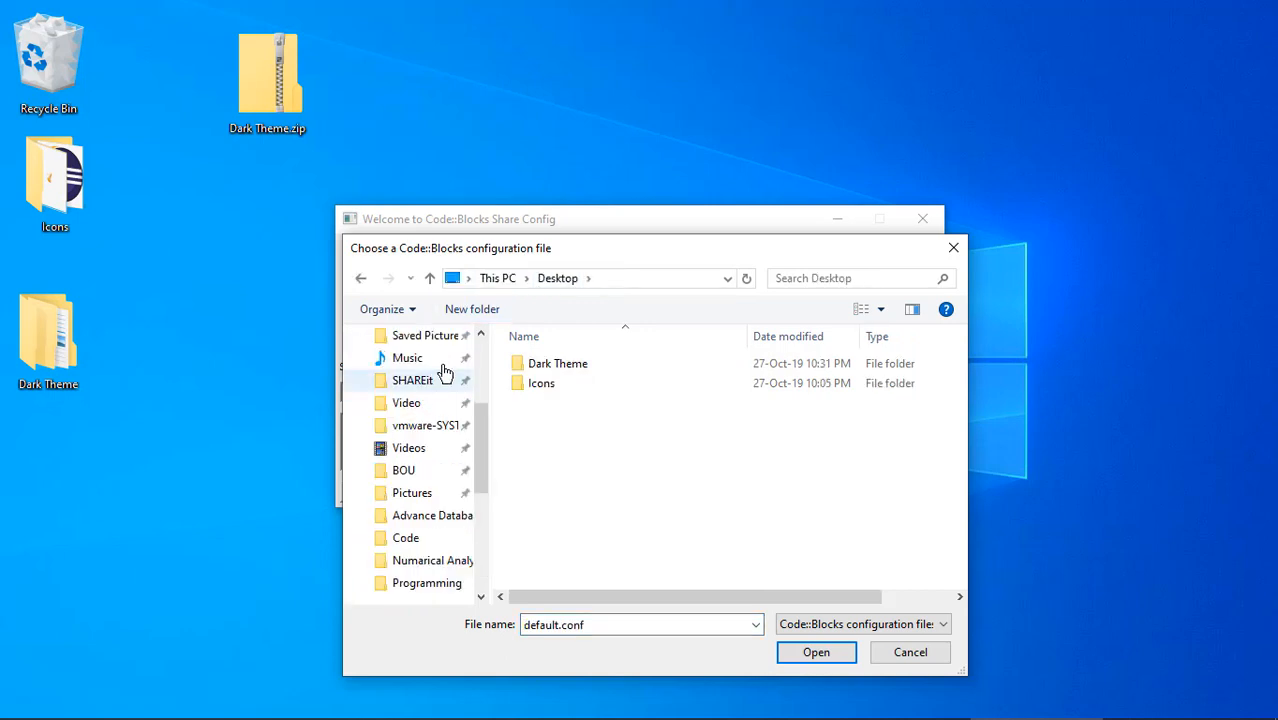
# Step: Open the Dark Theme folder's customized-theme subfolder in a separate, smaller File Explorer window beside the file chooser to locate the theme file
pyautogui.click(47, 352)
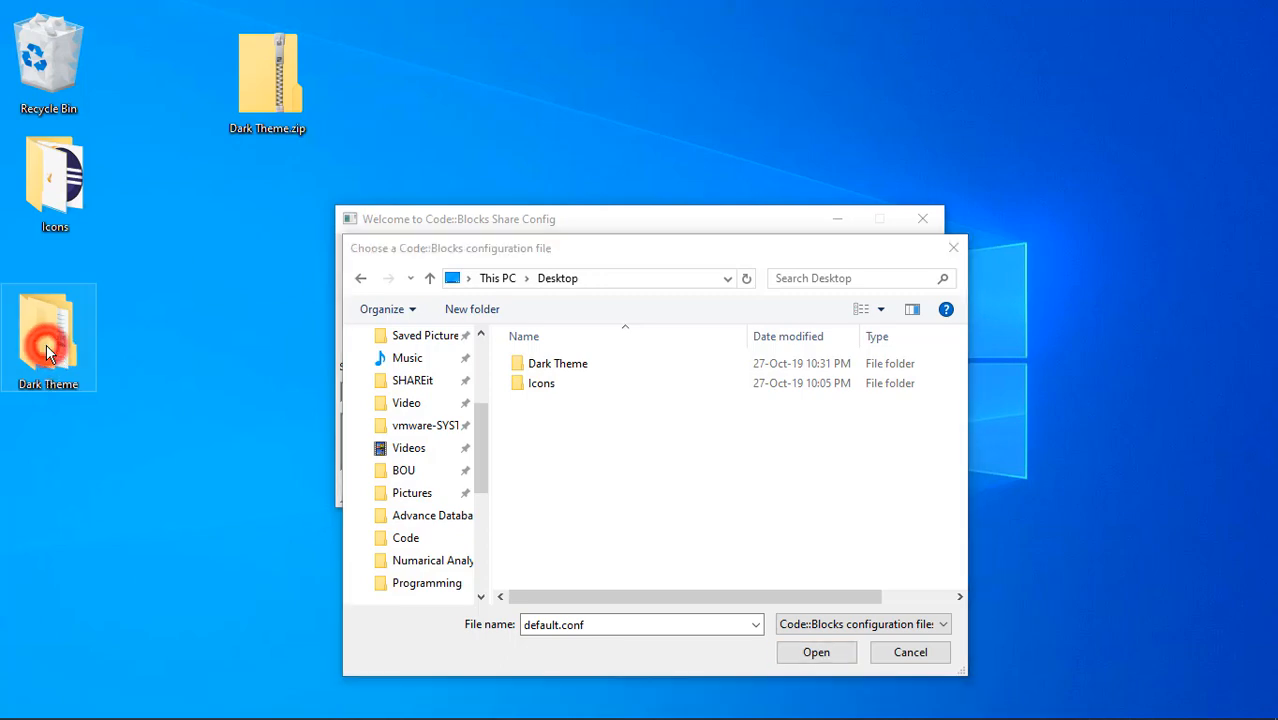
pyautogui.doubleClick(47, 352)
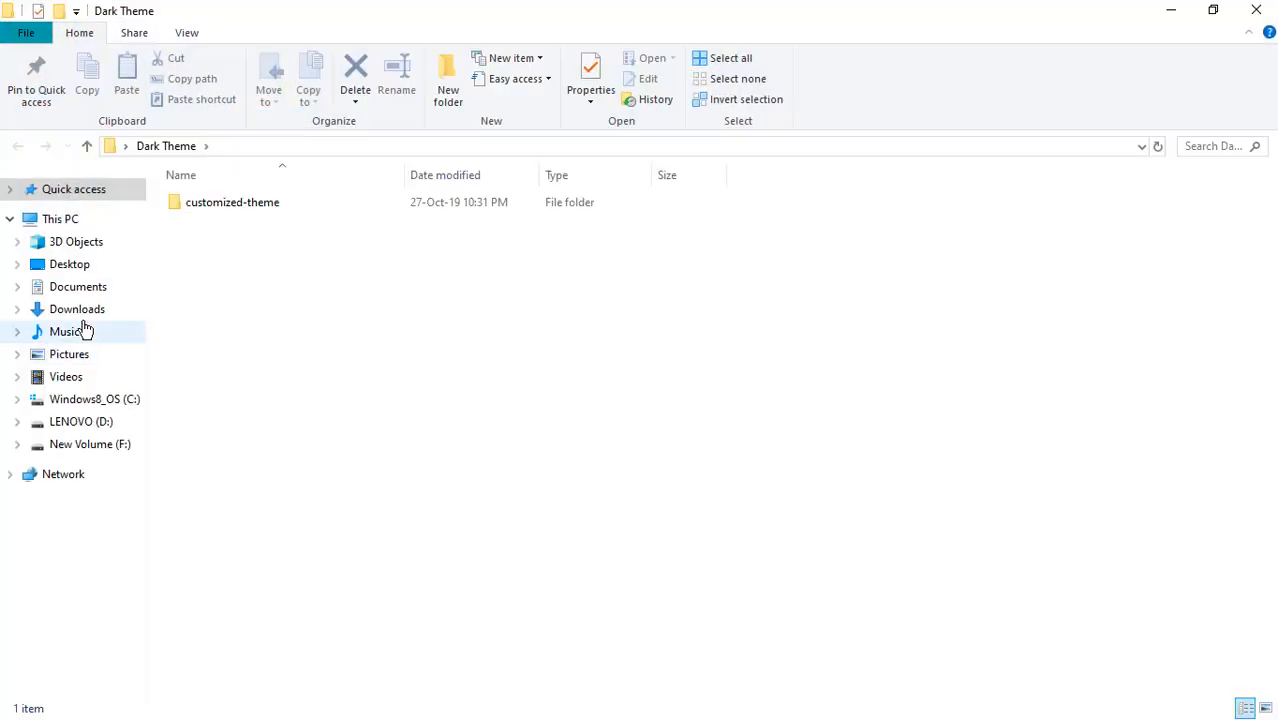
pyautogui.click(1213, 9)
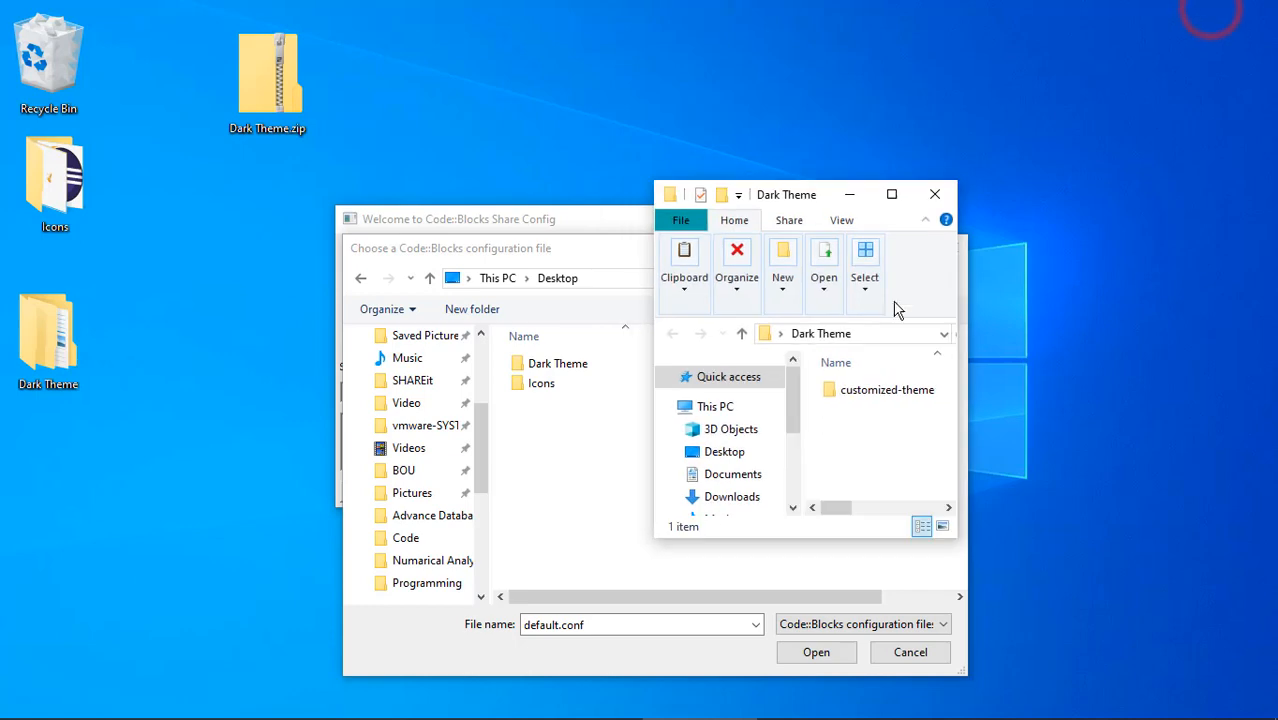
pyautogui.moveTo(957, 181); pyautogui.dragTo(1103, 128)
pyautogui.moveTo(895, 145); pyautogui.dragTo(1061, 59)
pyautogui.doubleClick(1067, 253)
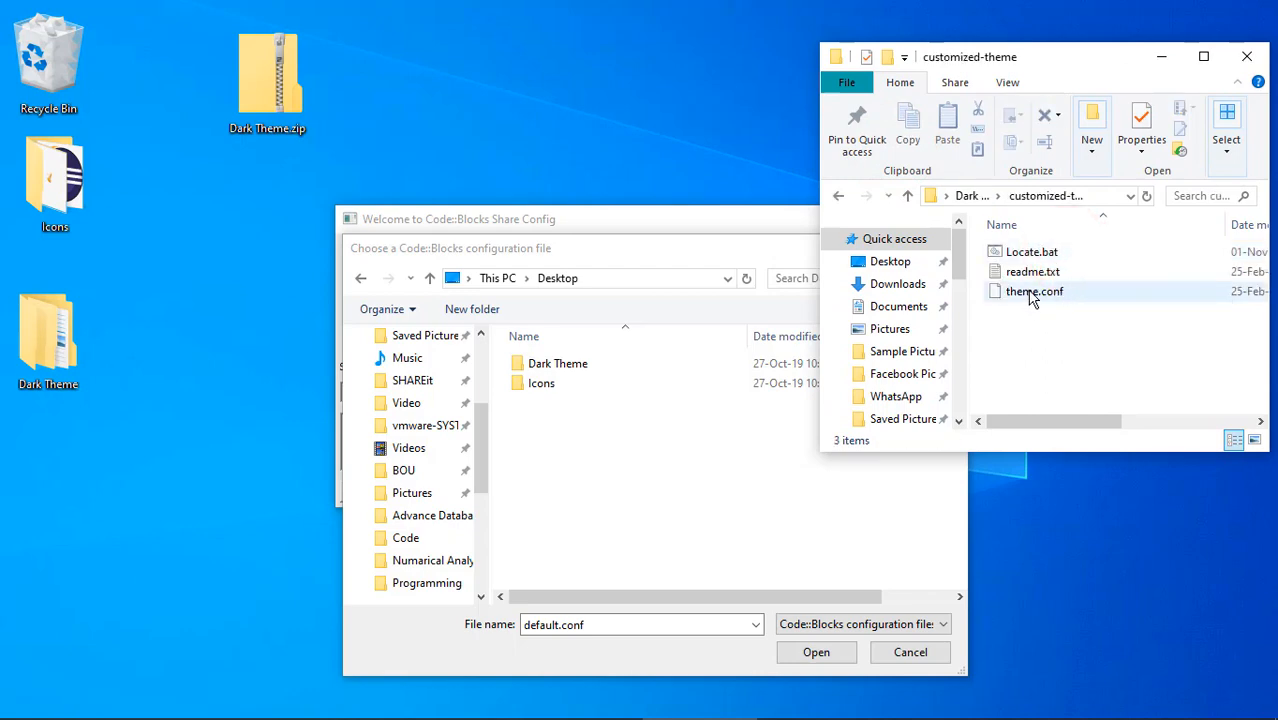
# Step: Load theme.conf from Dark Theme\customized-theme as the source configuration file and minimize the separate folder window
pyautogui.moveTo(650, 242); pyautogui.dragTo(451, 233)
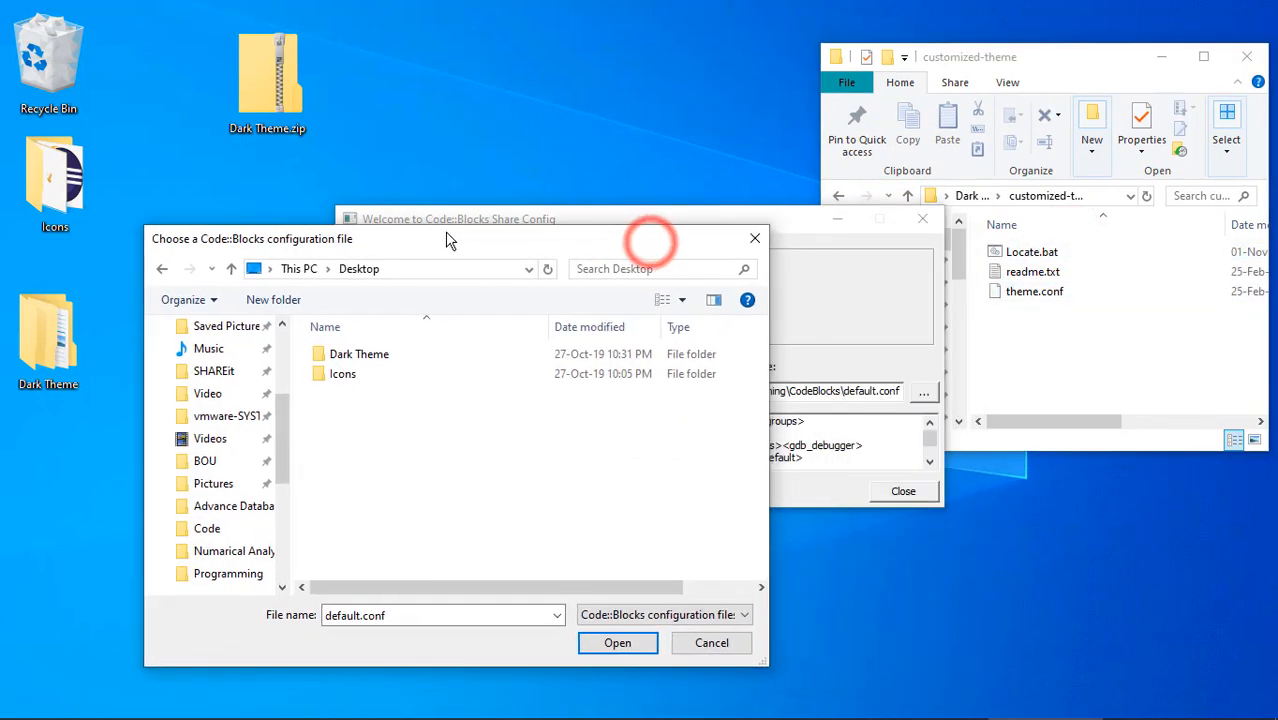
pyautogui.doubleClick(358, 363)
pyautogui.doubleClick(363, 363)
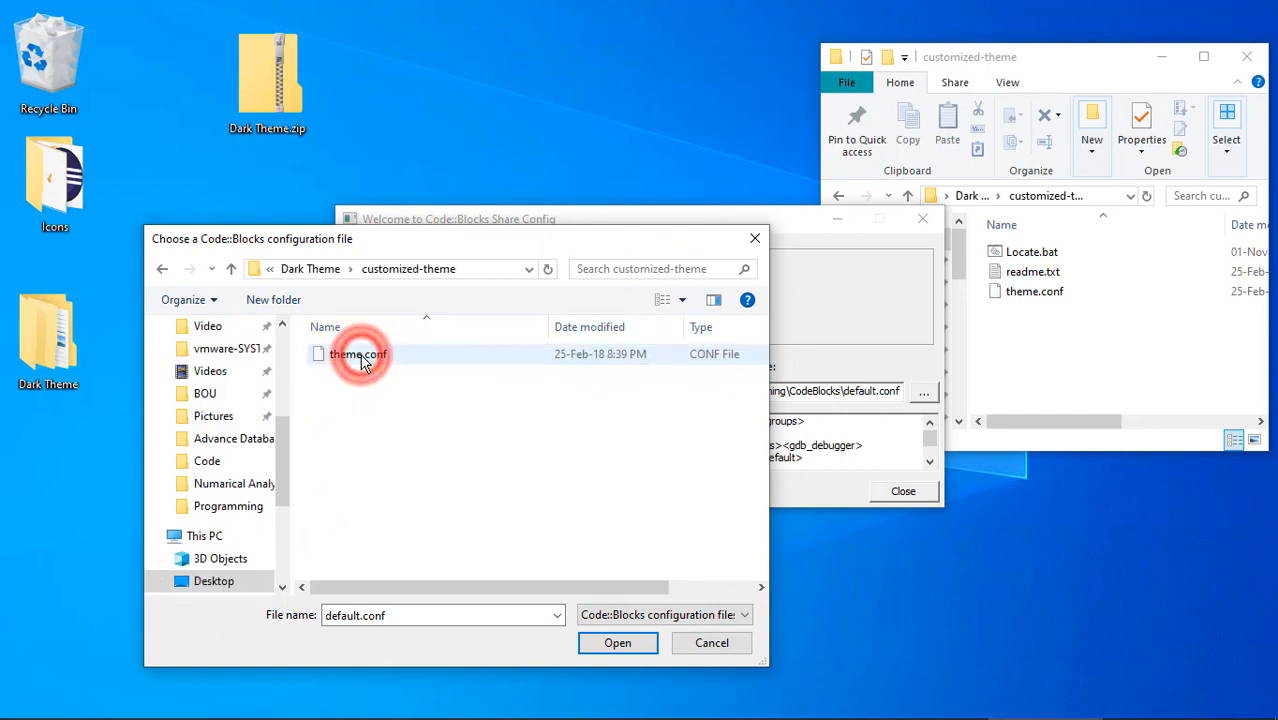
pyautogui.click(362, 357)
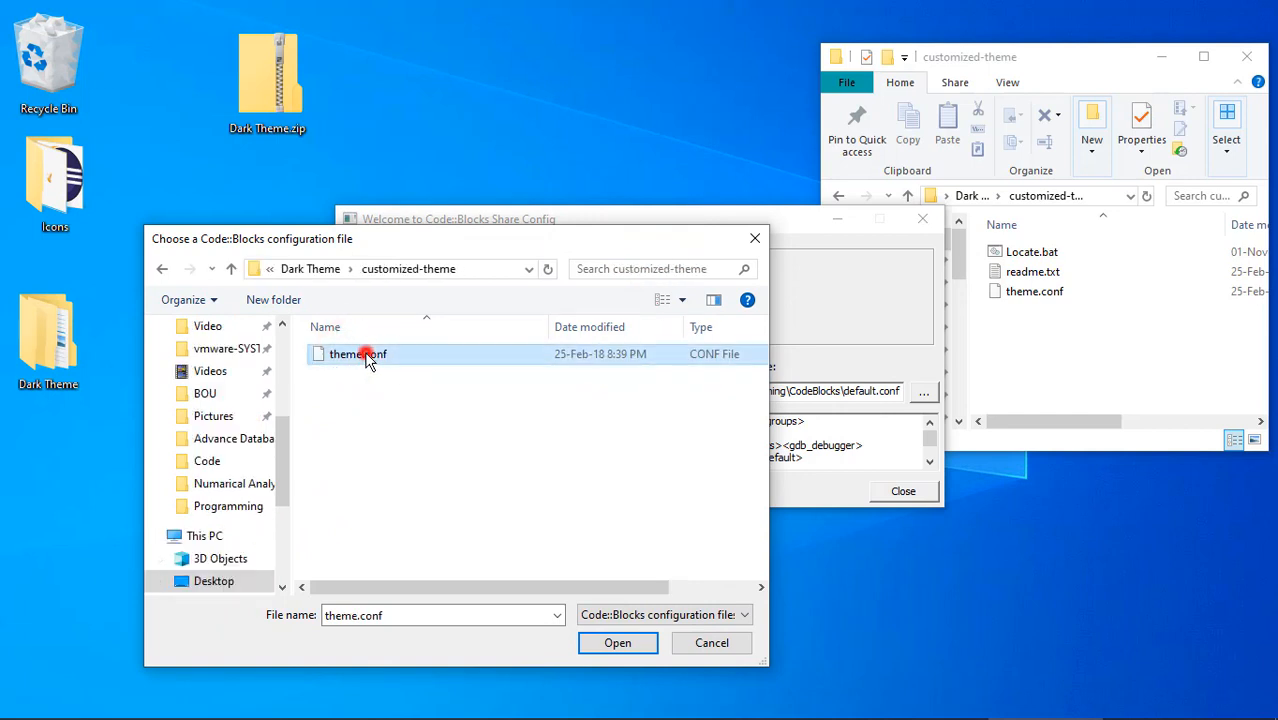
pyautogui.click(615, 643)
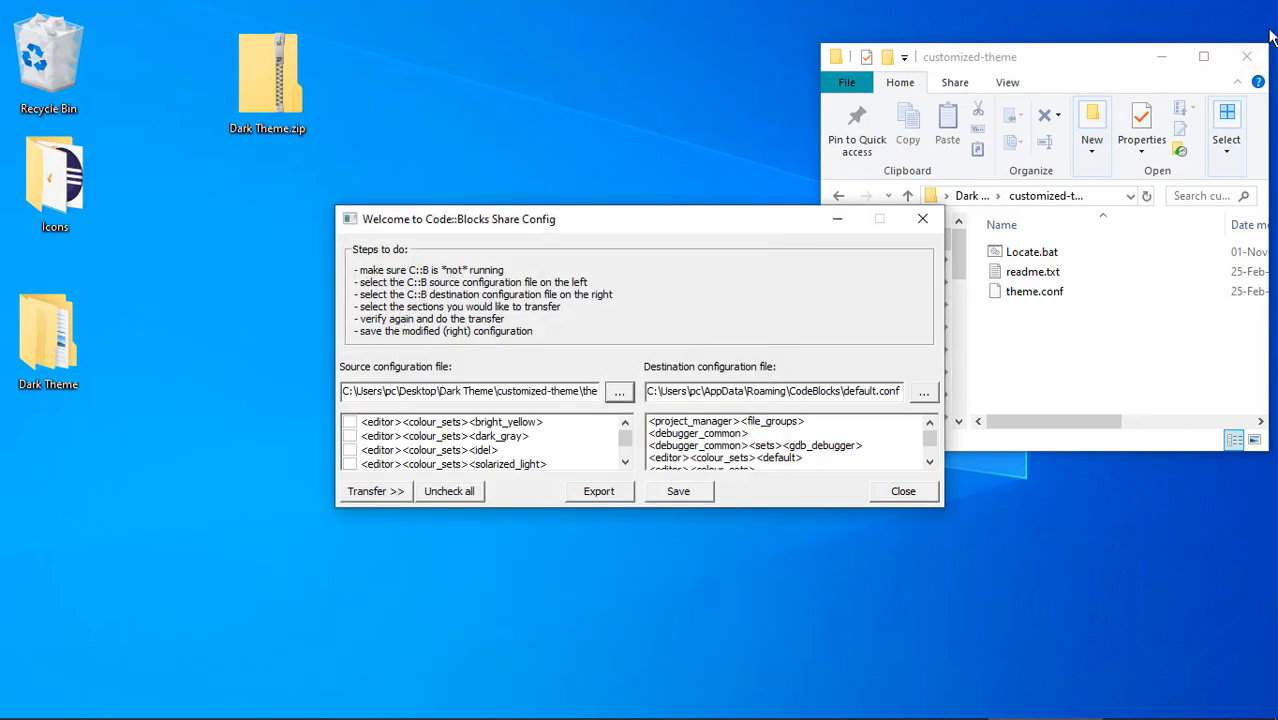
pyautogui.moveTo(1100, 70); pyautogui.dragTo(1126, 39)
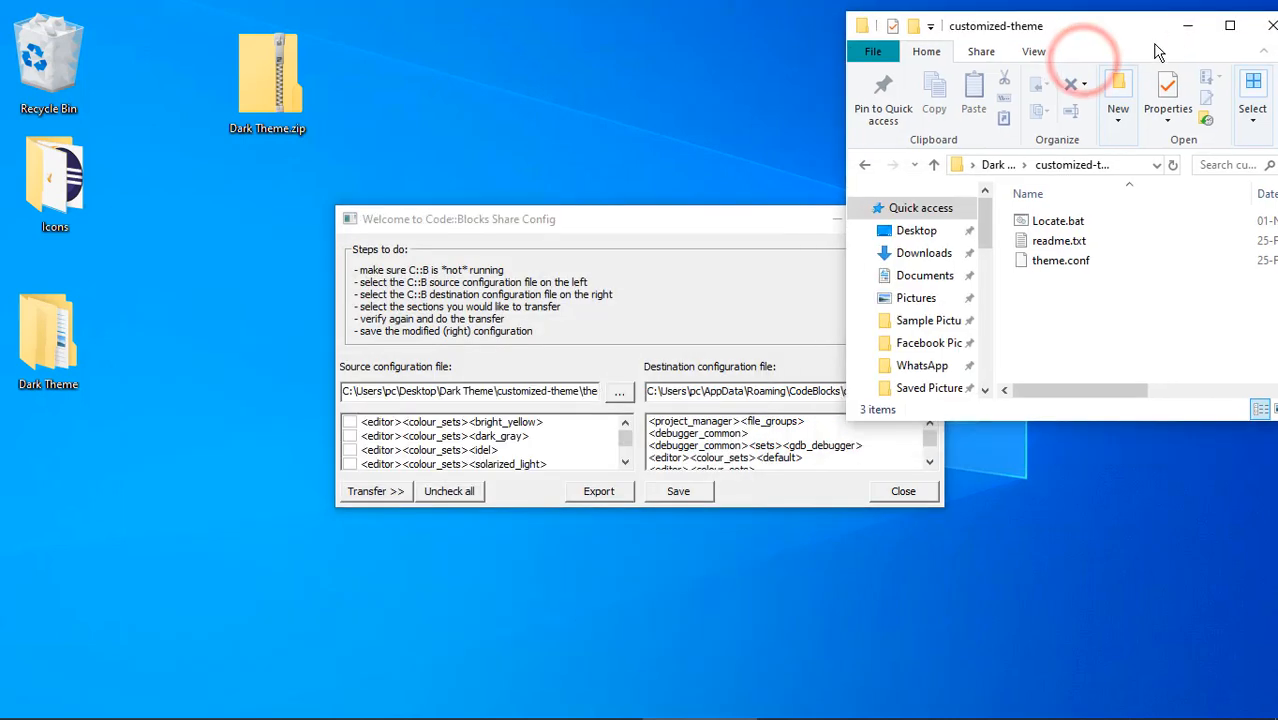
pyautogui.click(1187, 26)
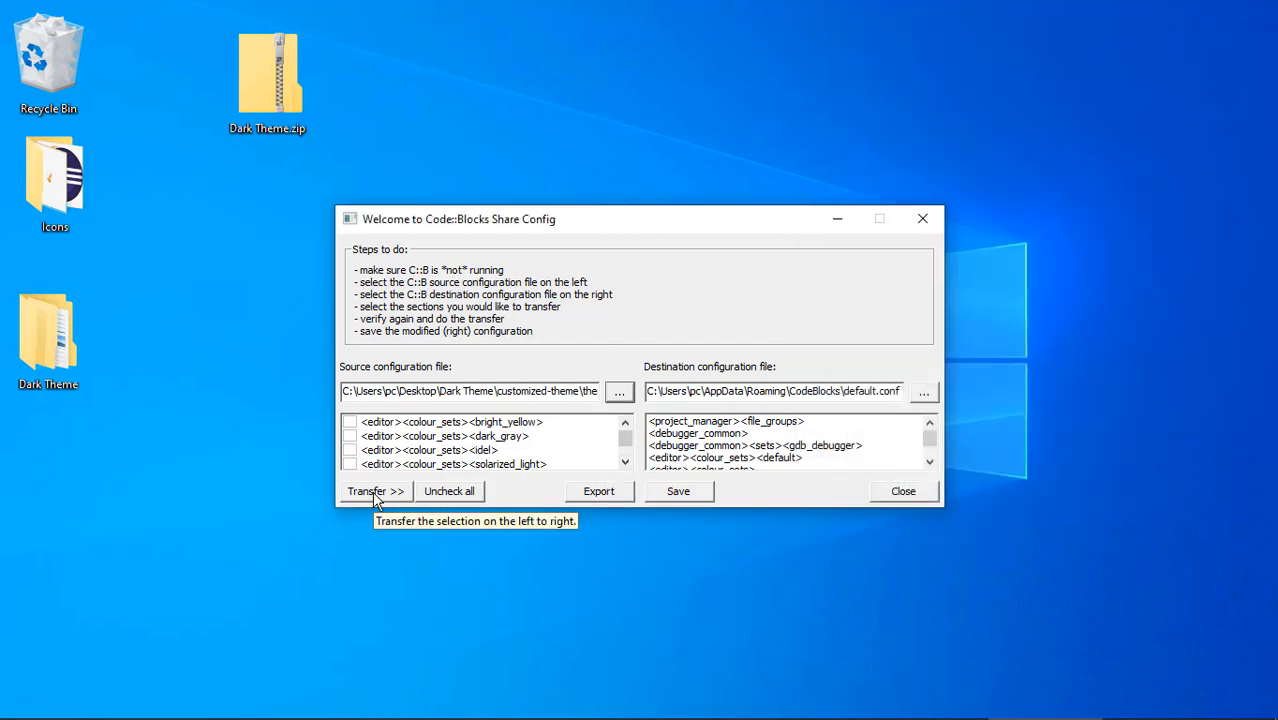
# Step: Mark the source colour sets bright_yellow, dark_gray, idel and solarized_light for transfer
pyautogui.click(349, 422)
pyautogui.click(349, 436)
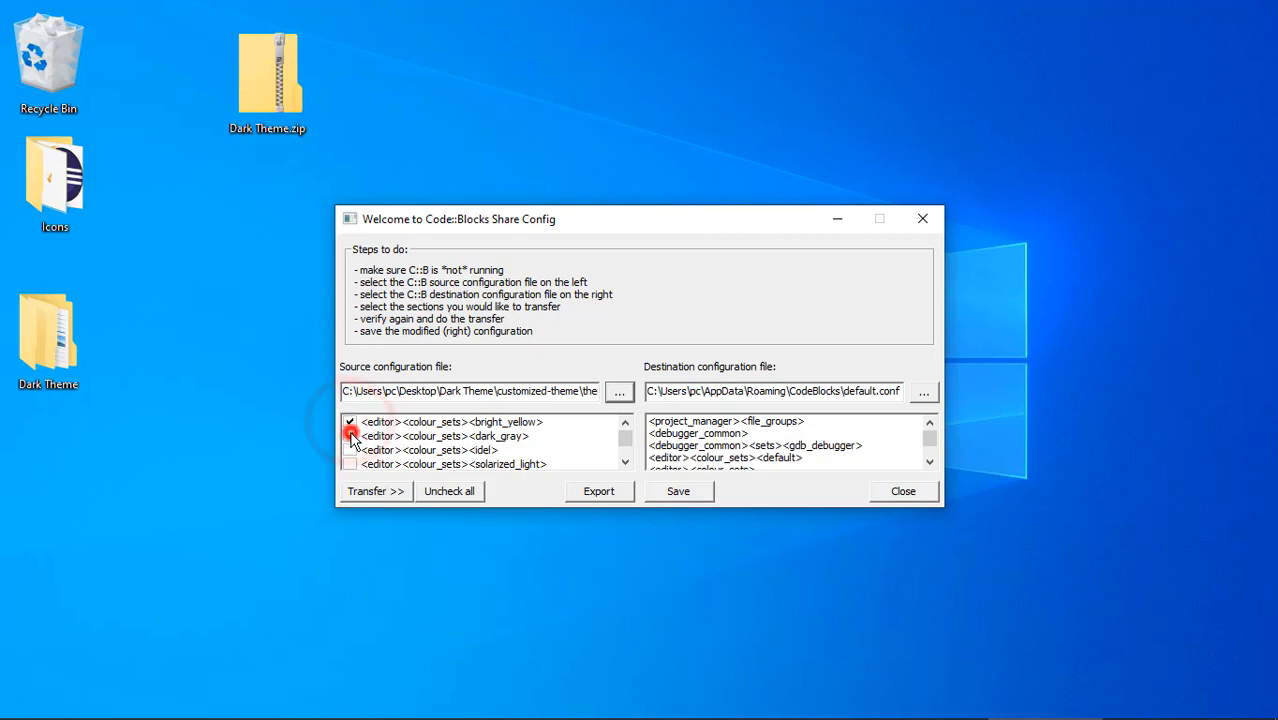
pyautogui.click(349, 450)
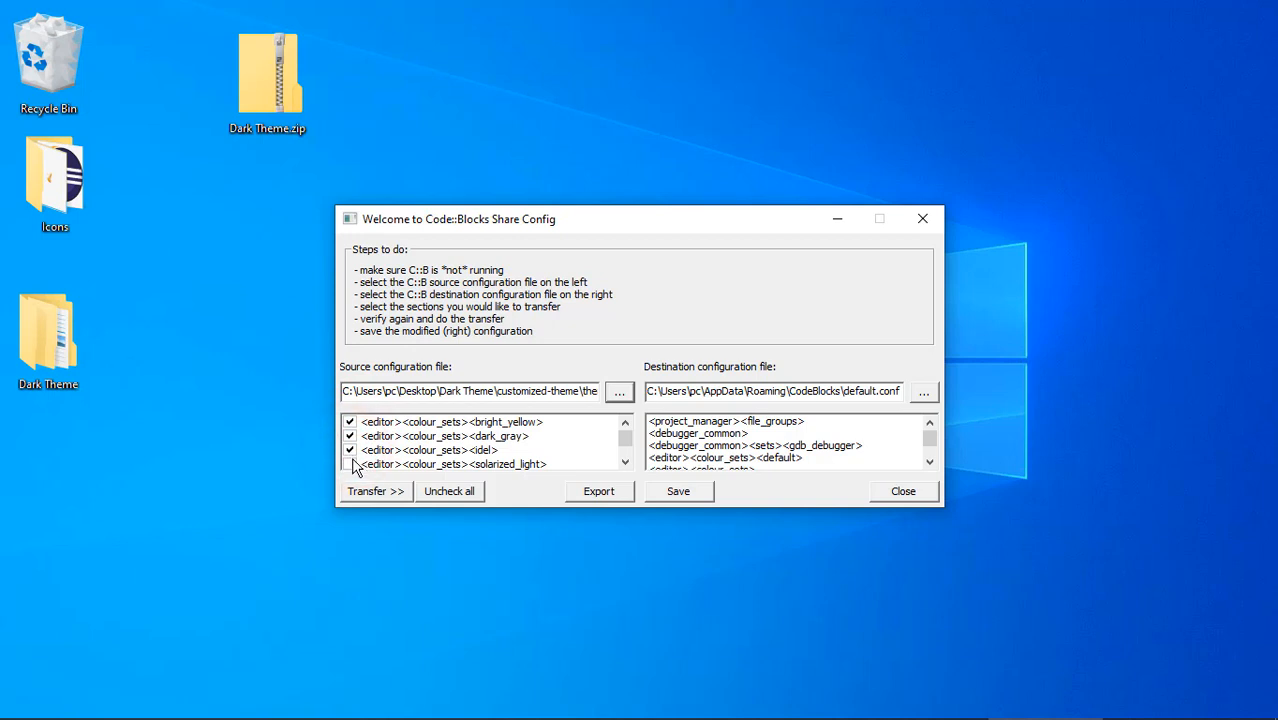
pyautogui.click(349, 464)
# Step: Mark the source colour sets solarized_dark, vim and slush_n_poppies for transfer
pyautogui.click(625, 462)
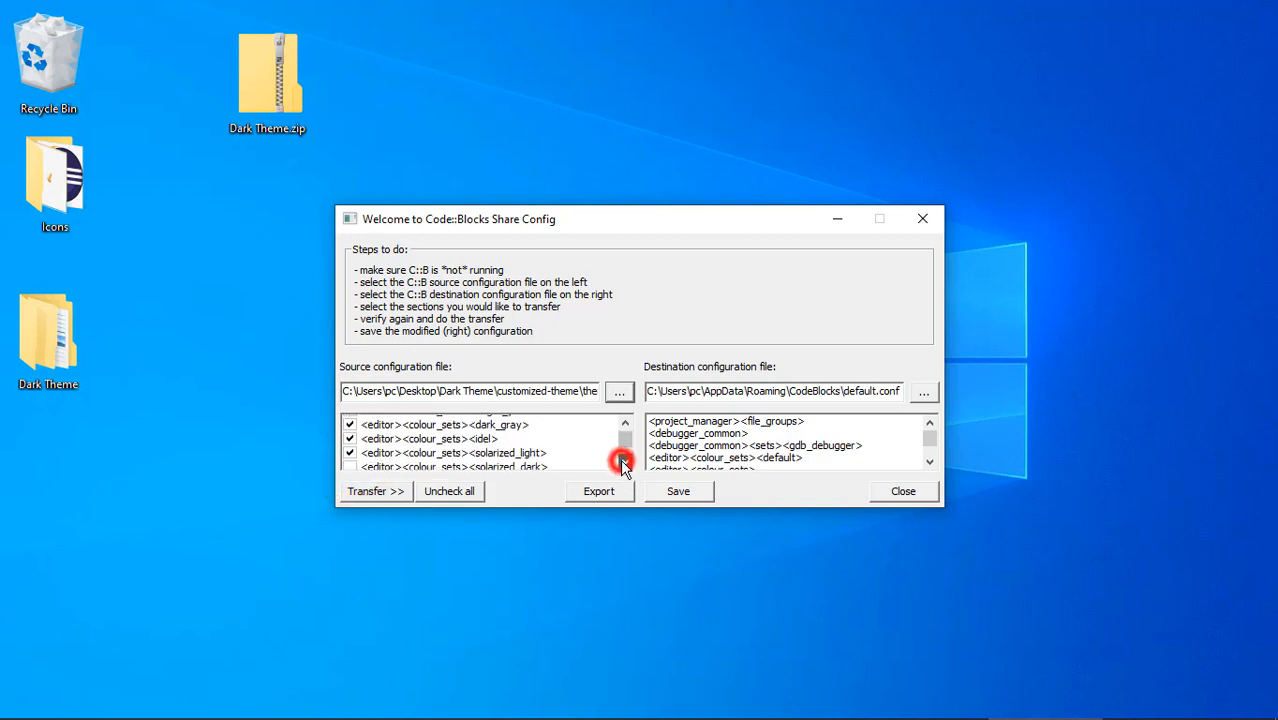
pyautogui.click(625, 462)
pyautogui.click(625, 462)
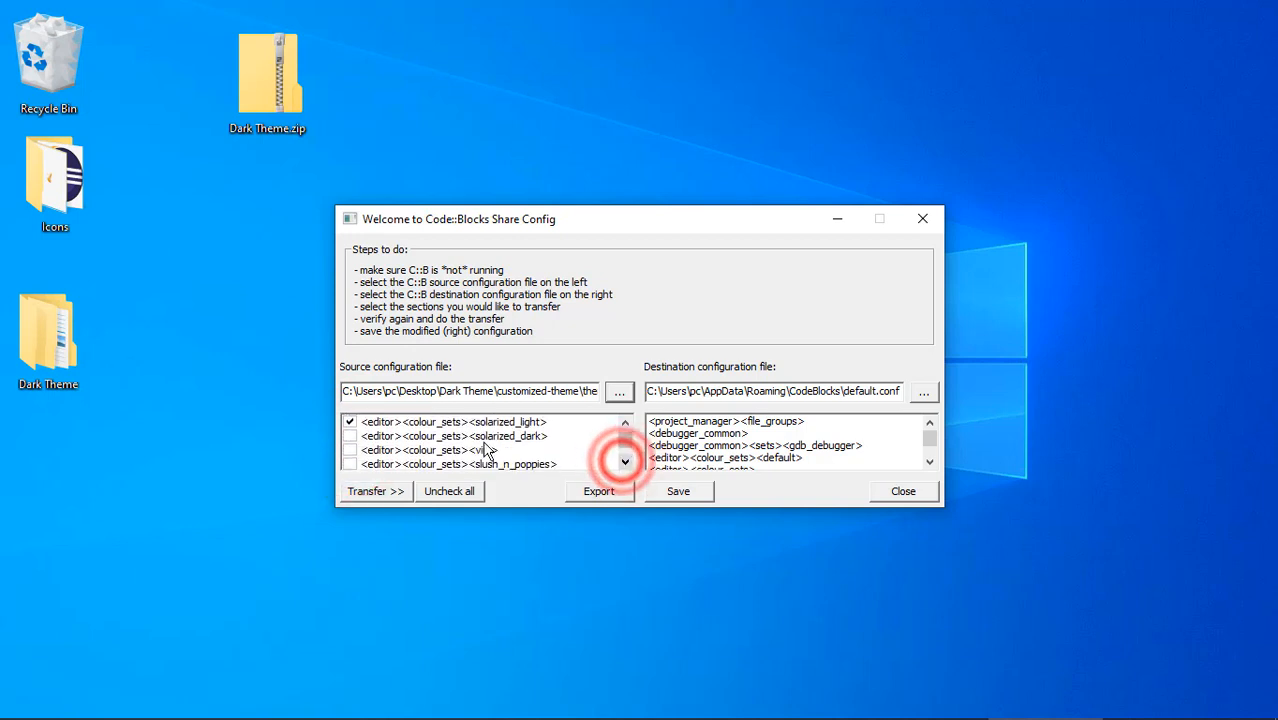
pyautogui.click(350, 436)
pyautogui.click(350, 450)
pyautogui.click(350, 464)
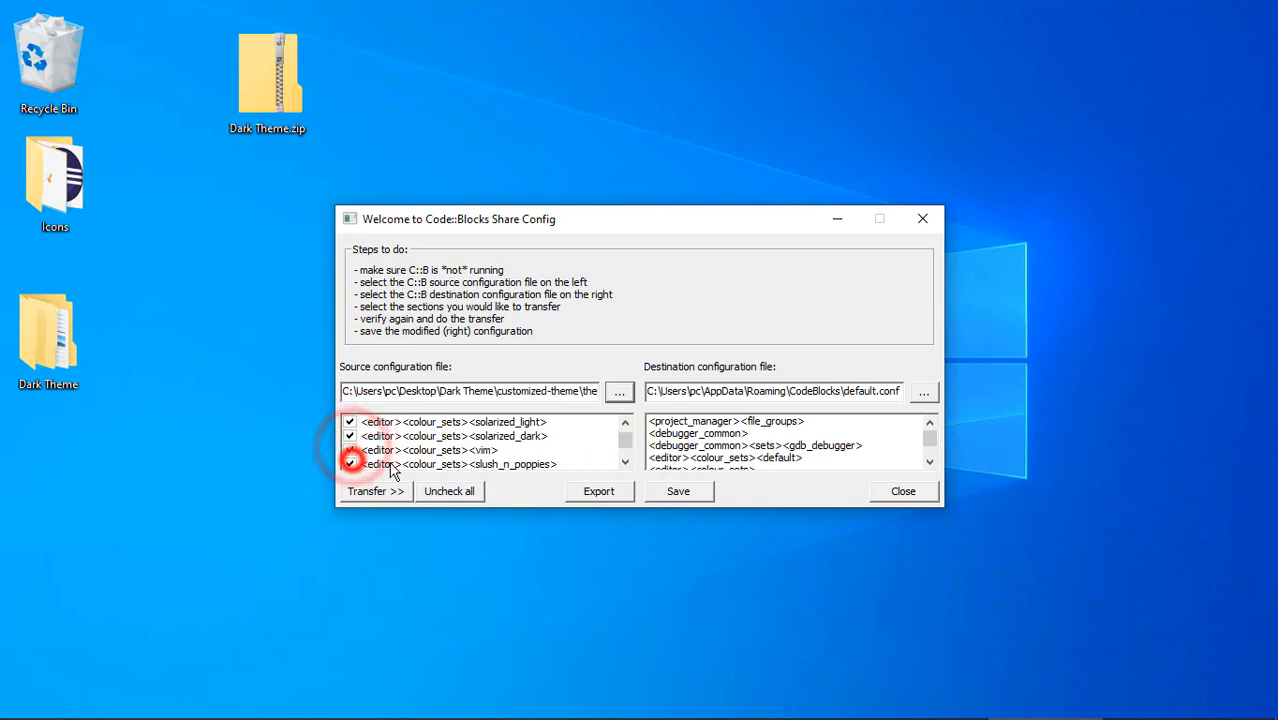
# Step: Mark the source colour sets espresso_libre and modnokai_night_shift for transfer
pyautogui.click(625, 462)
pyautogui.click(625, 462)
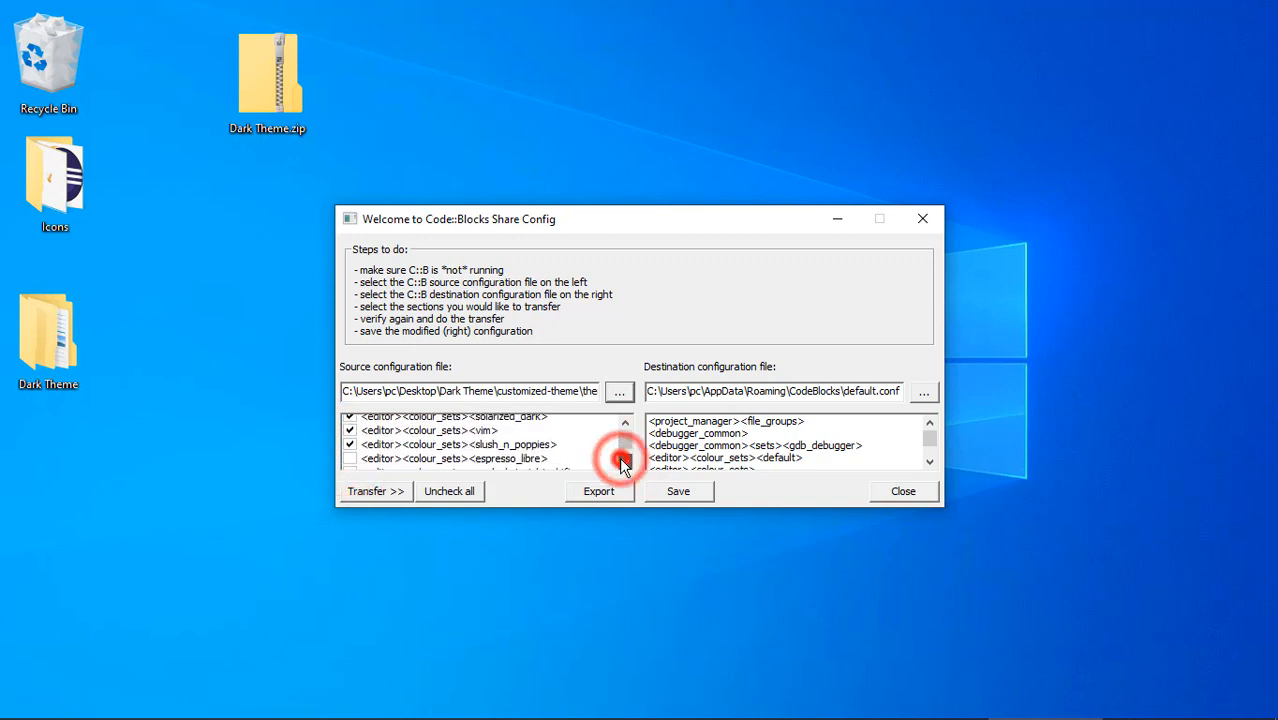
pyautogui.click(625, 462)
pyautogui.click(350, 436)
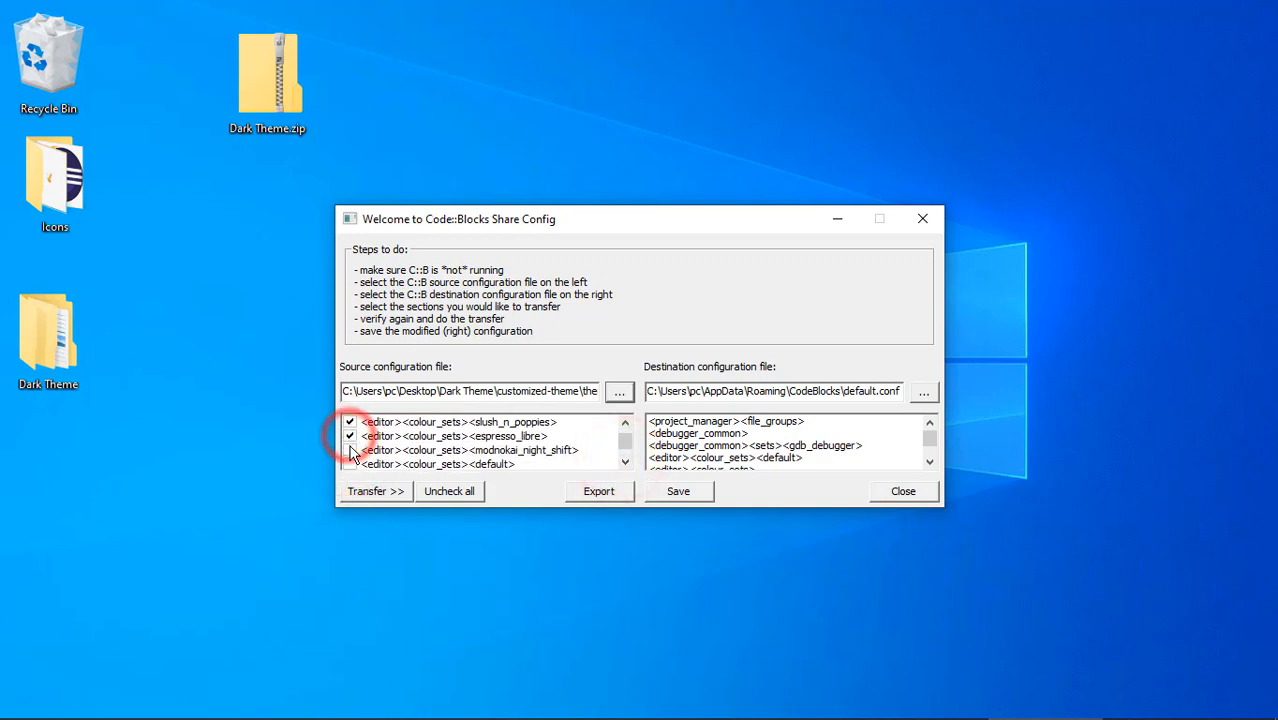
pyautogui.click(350, 450)
# Step: Mark the source colour sets default, kft2 and modnokai_night_shift_v2 for transfer
pyautogui.click(625, 462)
pyautogui.click(625, 462)
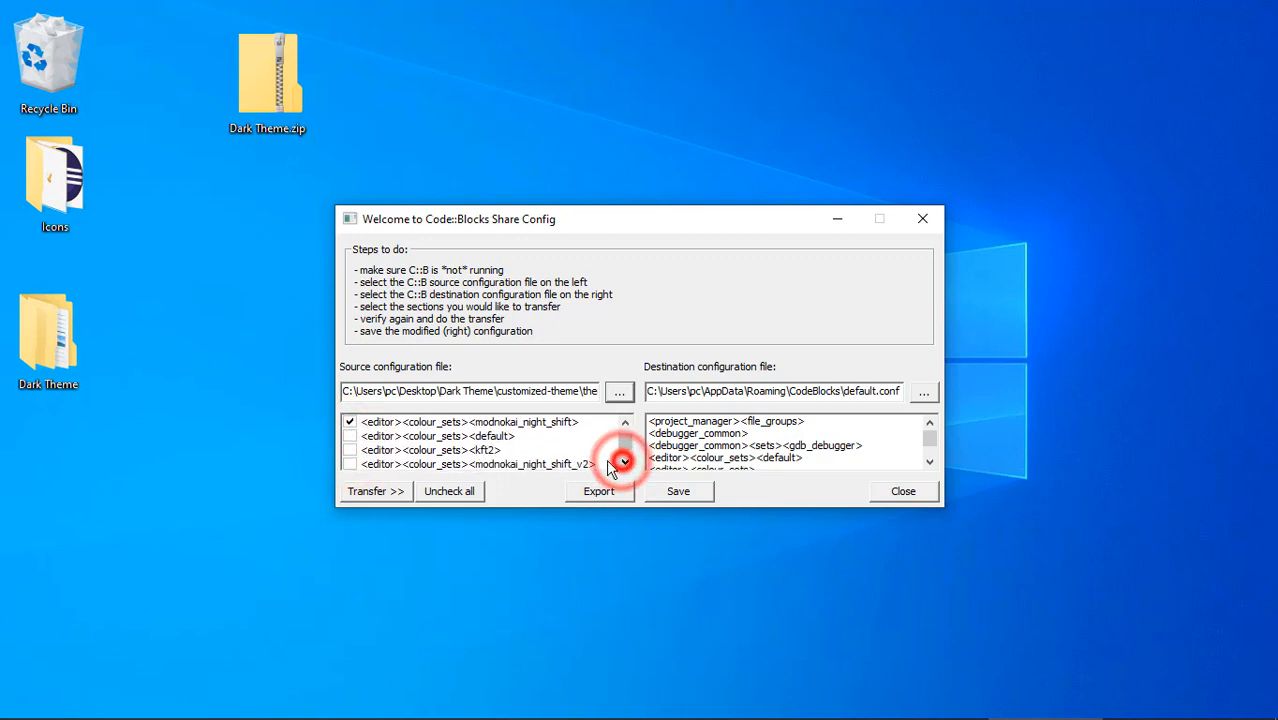
pyautogui.click(350, 436)
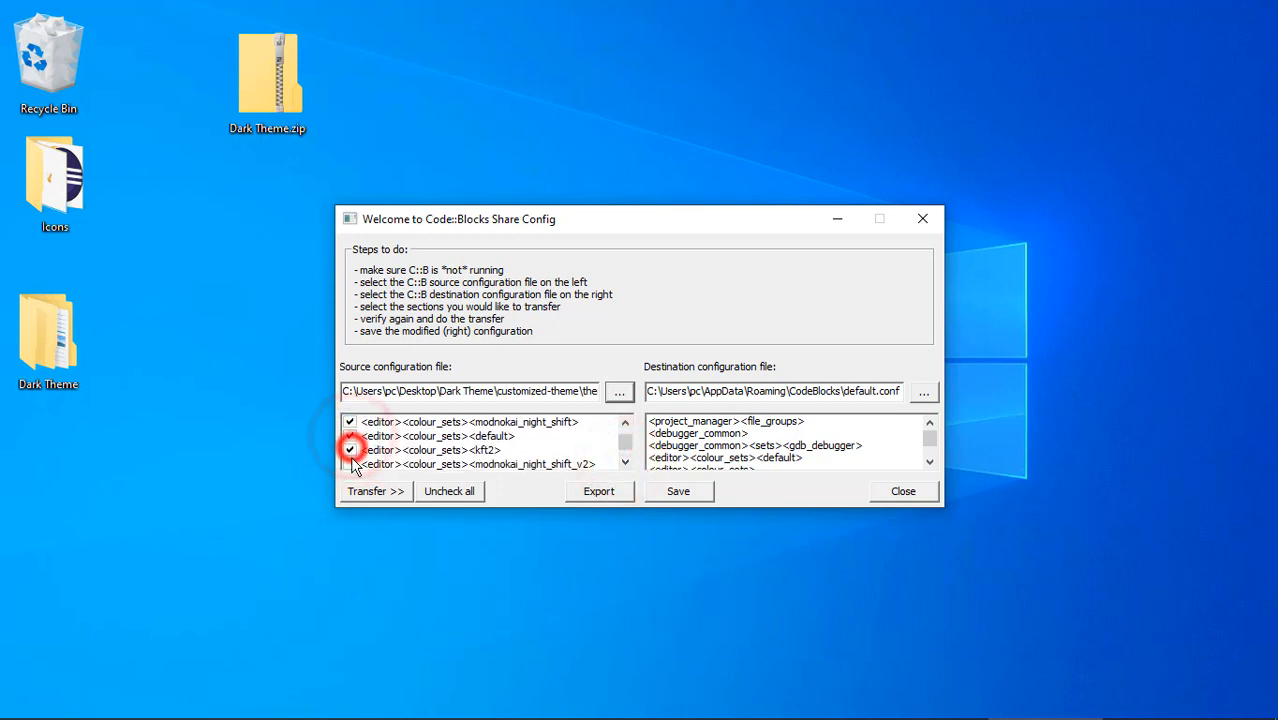
# Step: Mark the source colour sets oblivion, sublime and modnokai_coffee for transfer
pyautogui.click(625, 462)
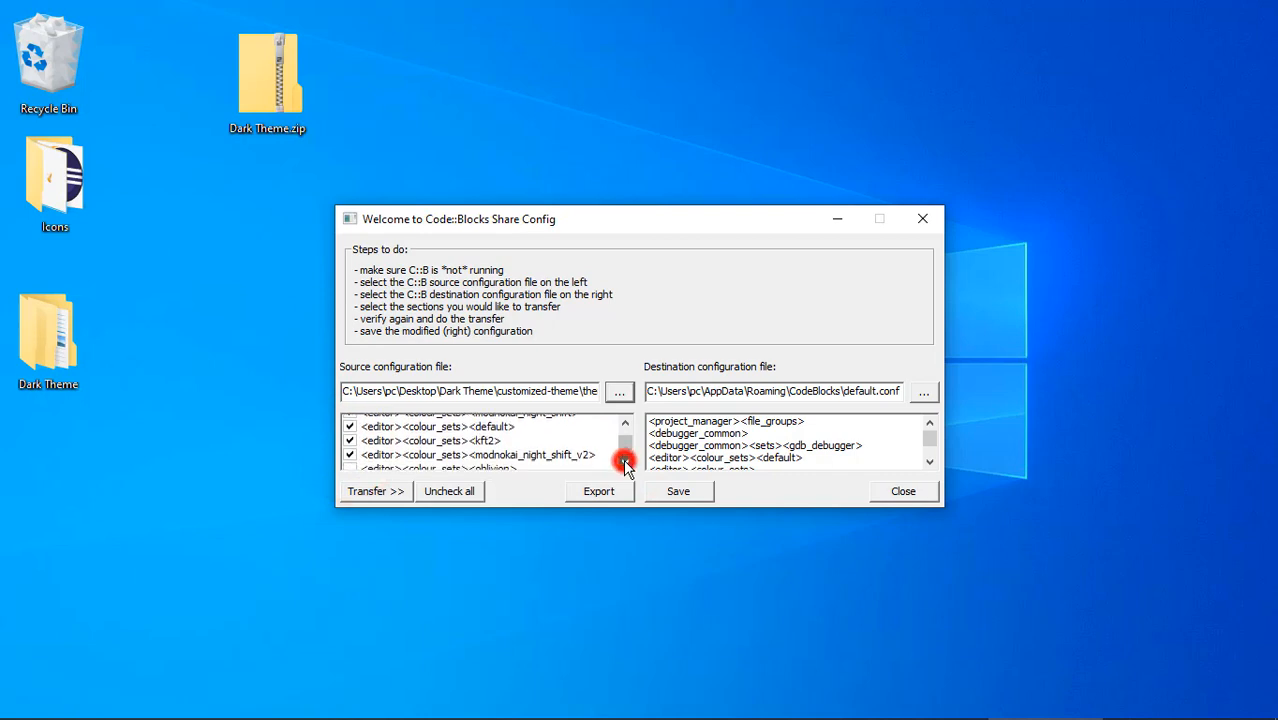
pyautogui.click(625, 462)
pyautogui.click(625, 462)
pyautogui.click(350, 436)
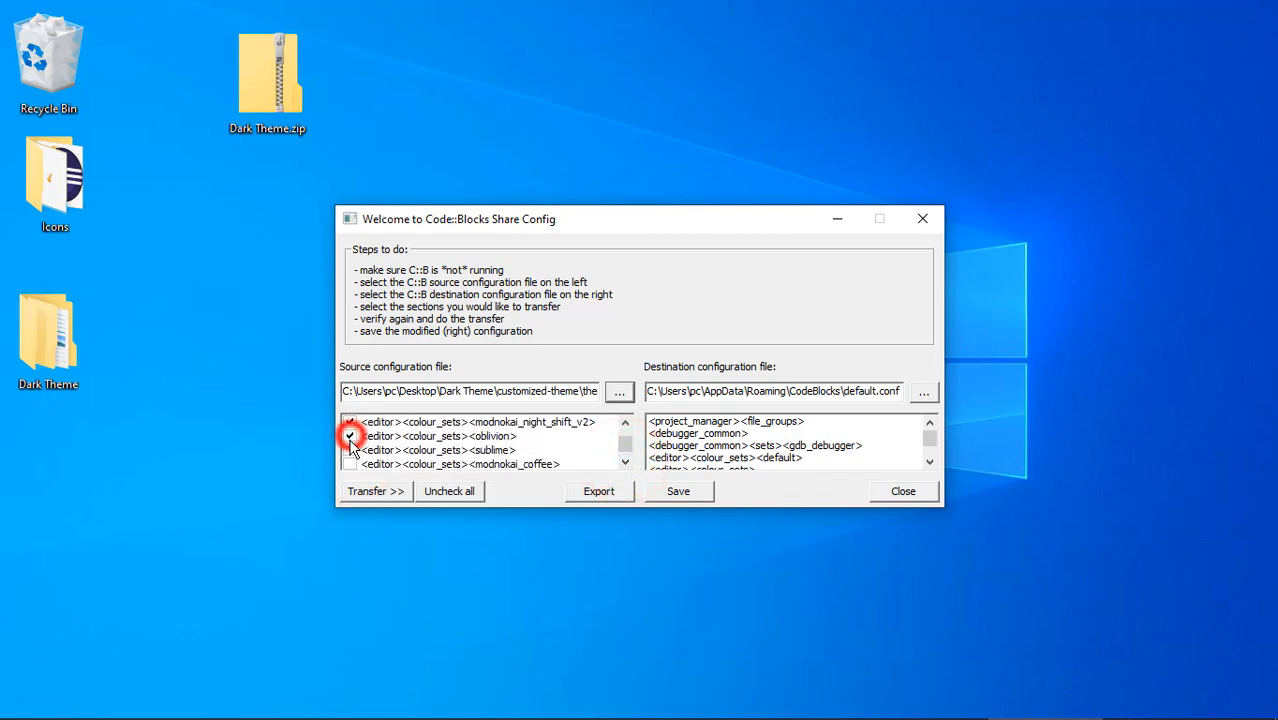
pyautogui.click(350, 450)
pyautogui.click(350, 464)
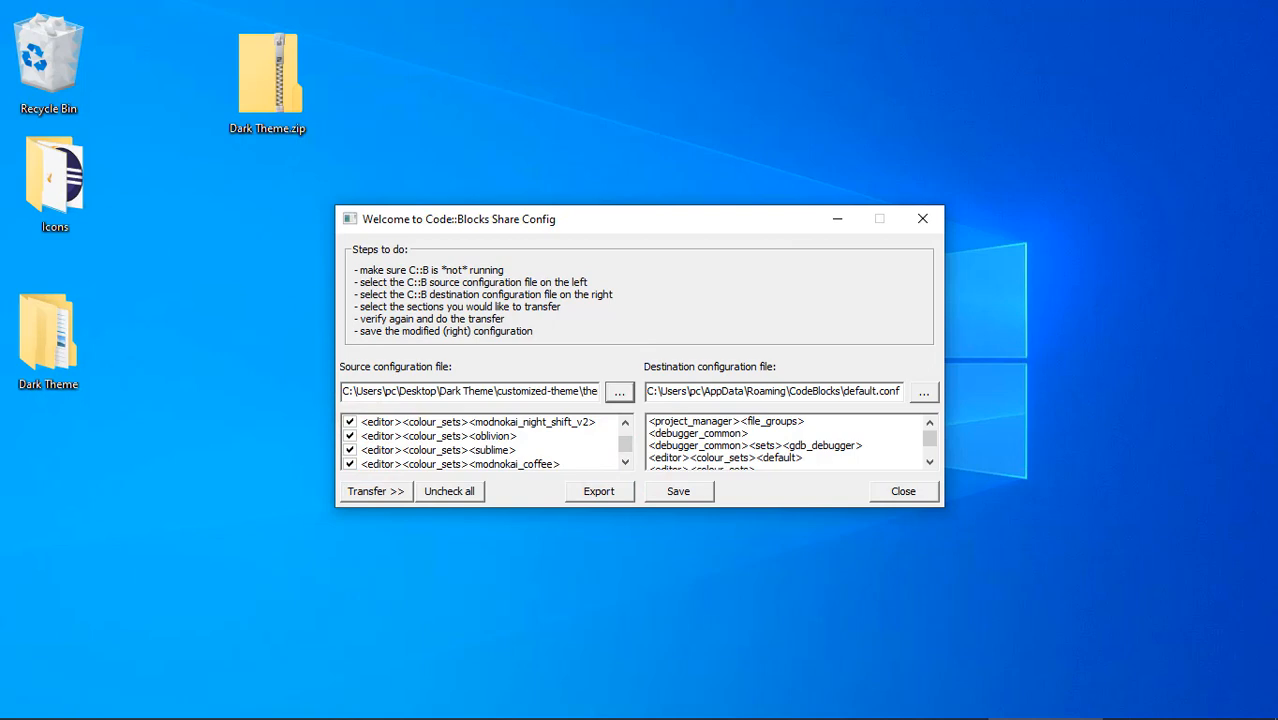
# Step: Mark the source colour set son_of_obsidian and the general editor colour_sets and colours sections for transfer
pyautogui.click(625, 462)
pyautogui.click(625, 462)
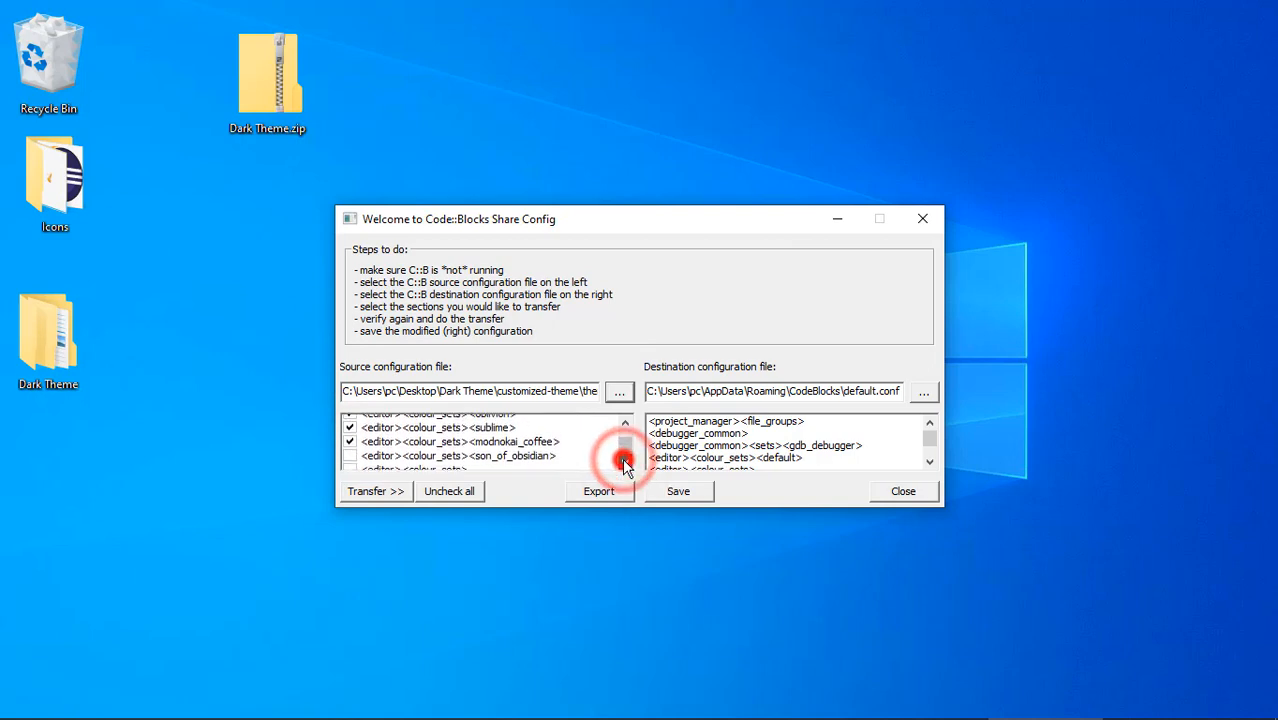
pyautogui.click(625, 462)
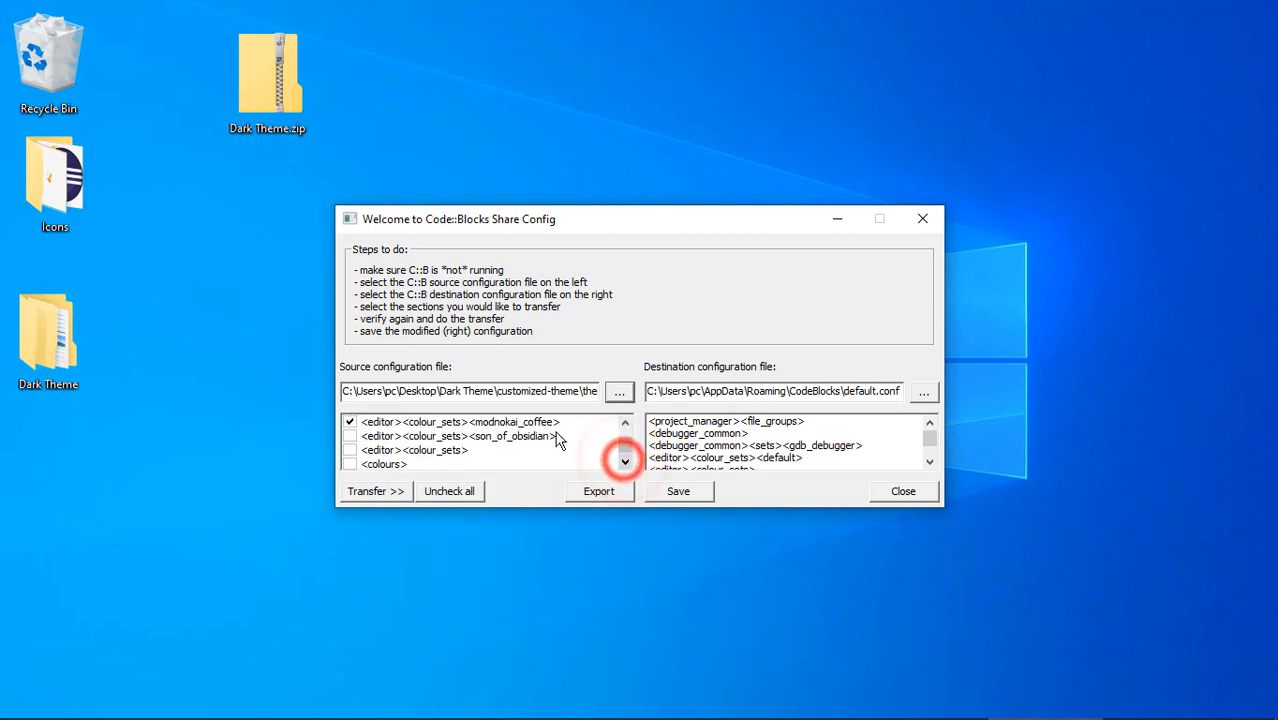
pyautogui.click(350, 436)
pyautogui.click(350, 450)
pyautogui.click(350, 464)
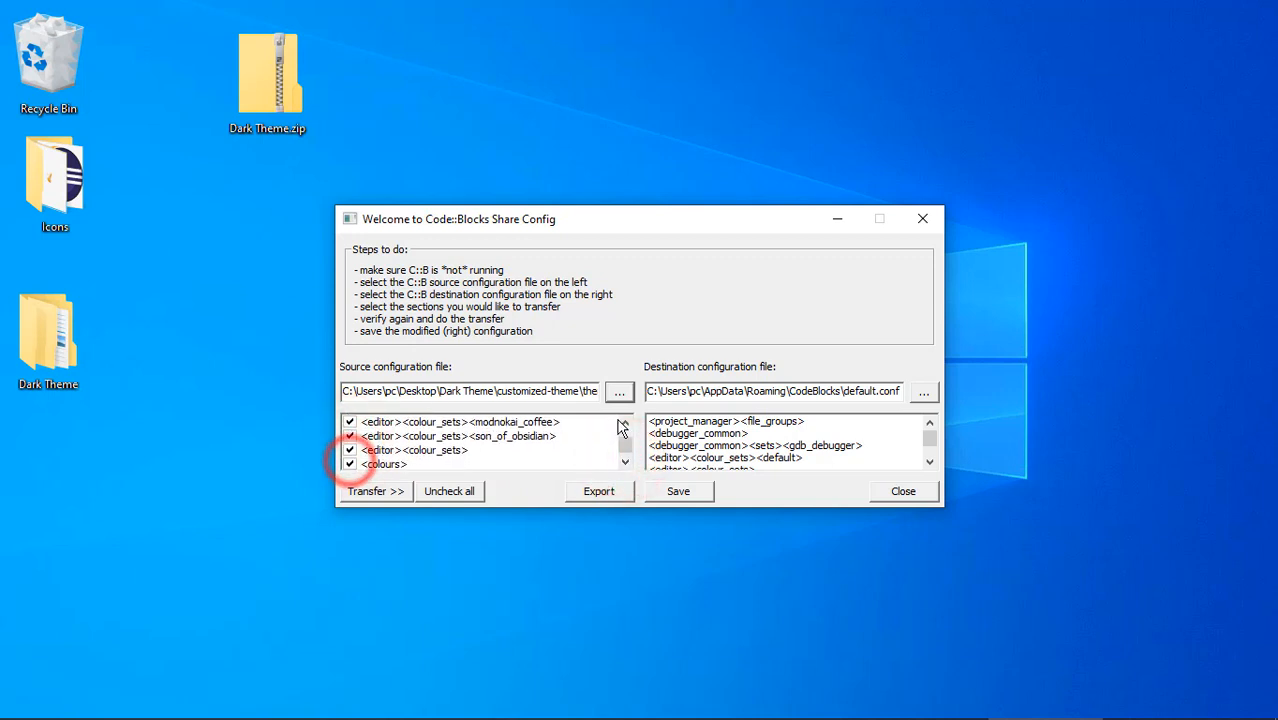
# Step: Transfer all marked sections from theme.conf to the destination configuration default.conf
pyautogui.click(625, 462)
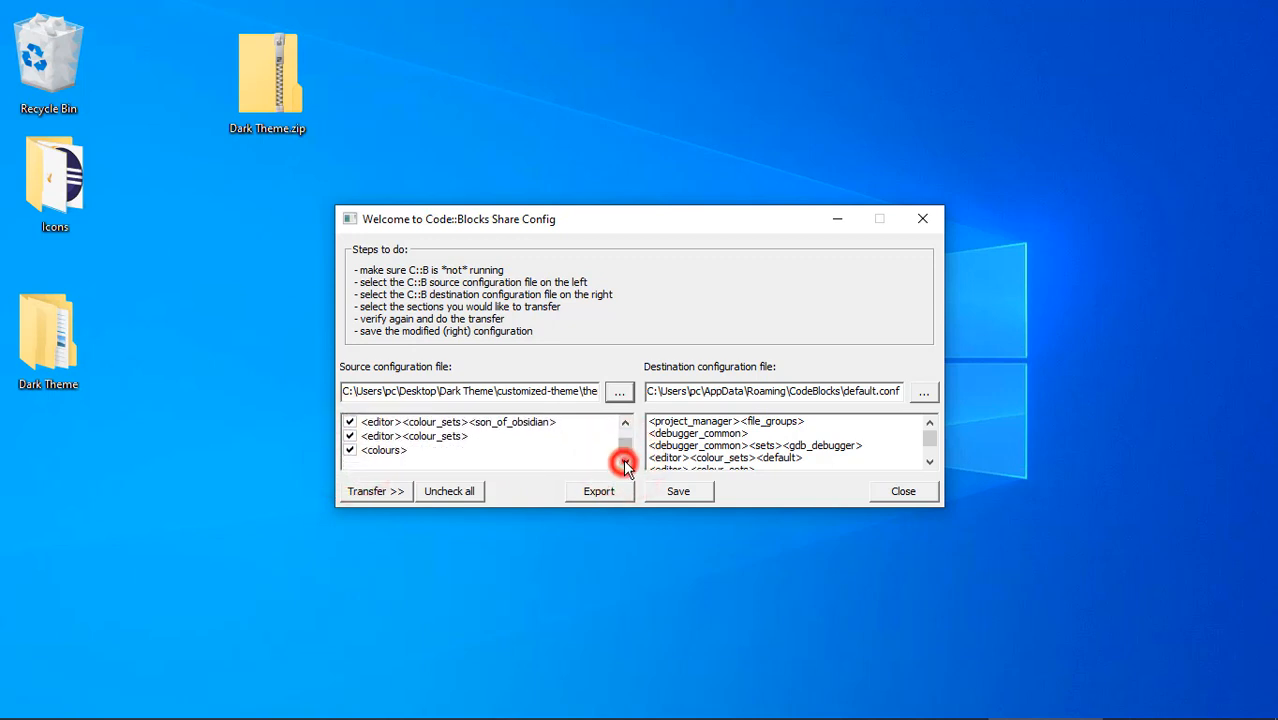
pyautogui.click(372, 491)
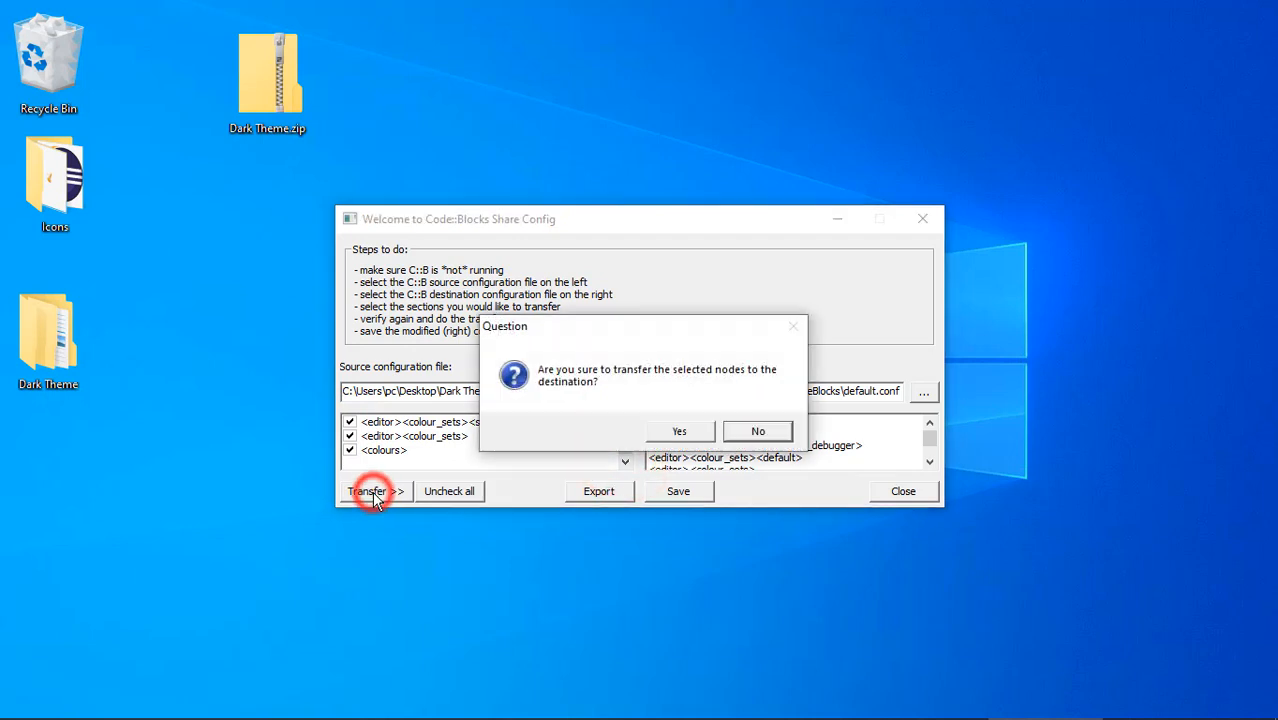
pyautogui.click(674, 432)
pyautogui.click(763, 434)
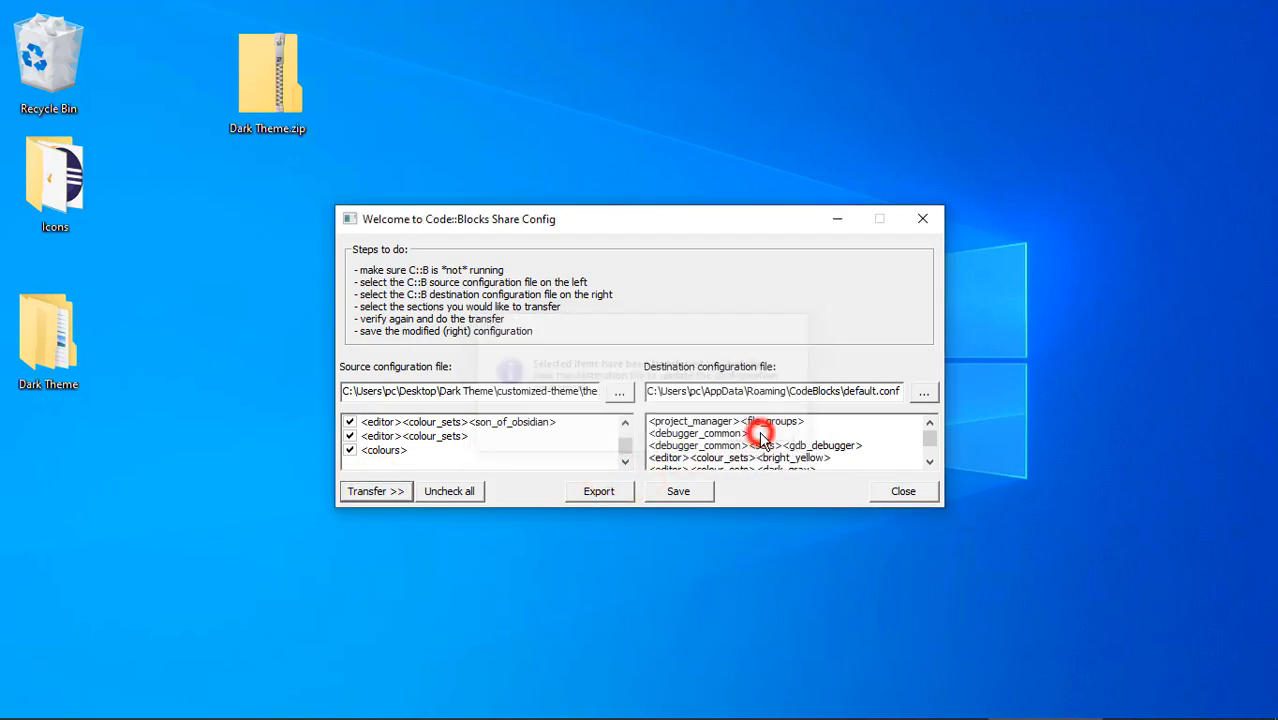
# Step: Save the modified destination configuration file default.conf and close the Share Config utility
pyautogui.click(679, 491)
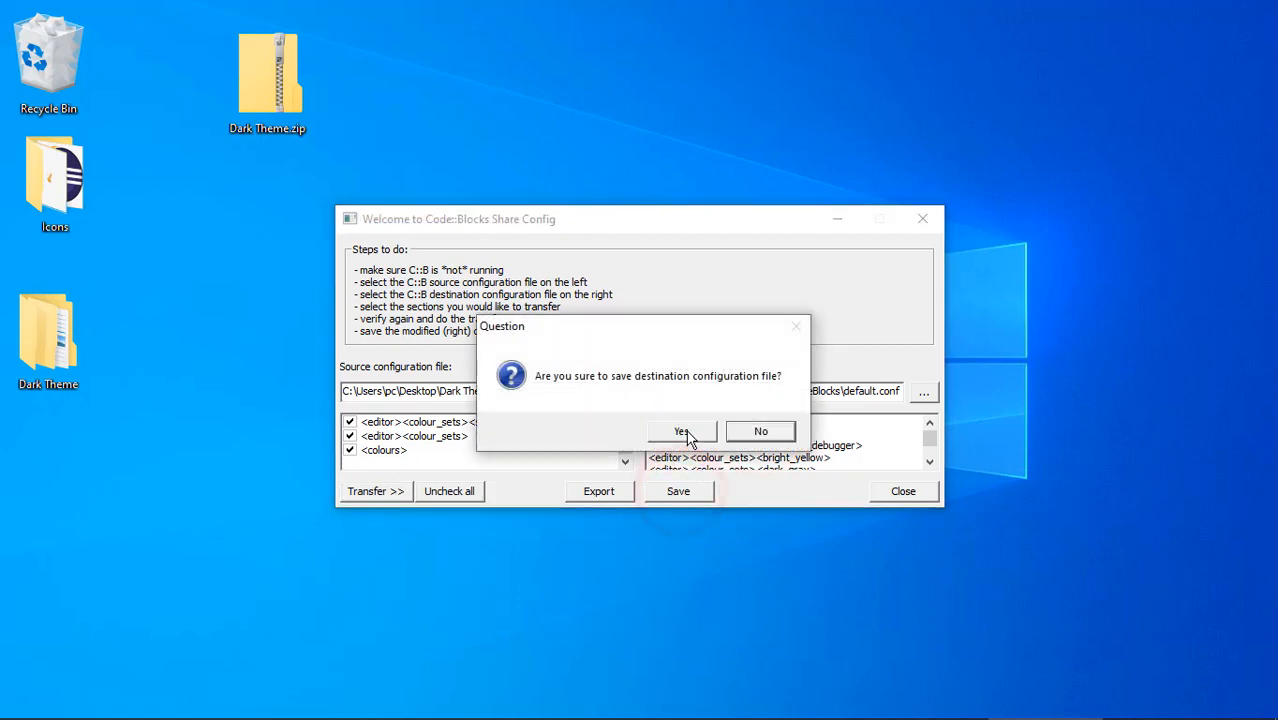
pyautogui.click(686, 432)
pyautogui.click(735, 431)
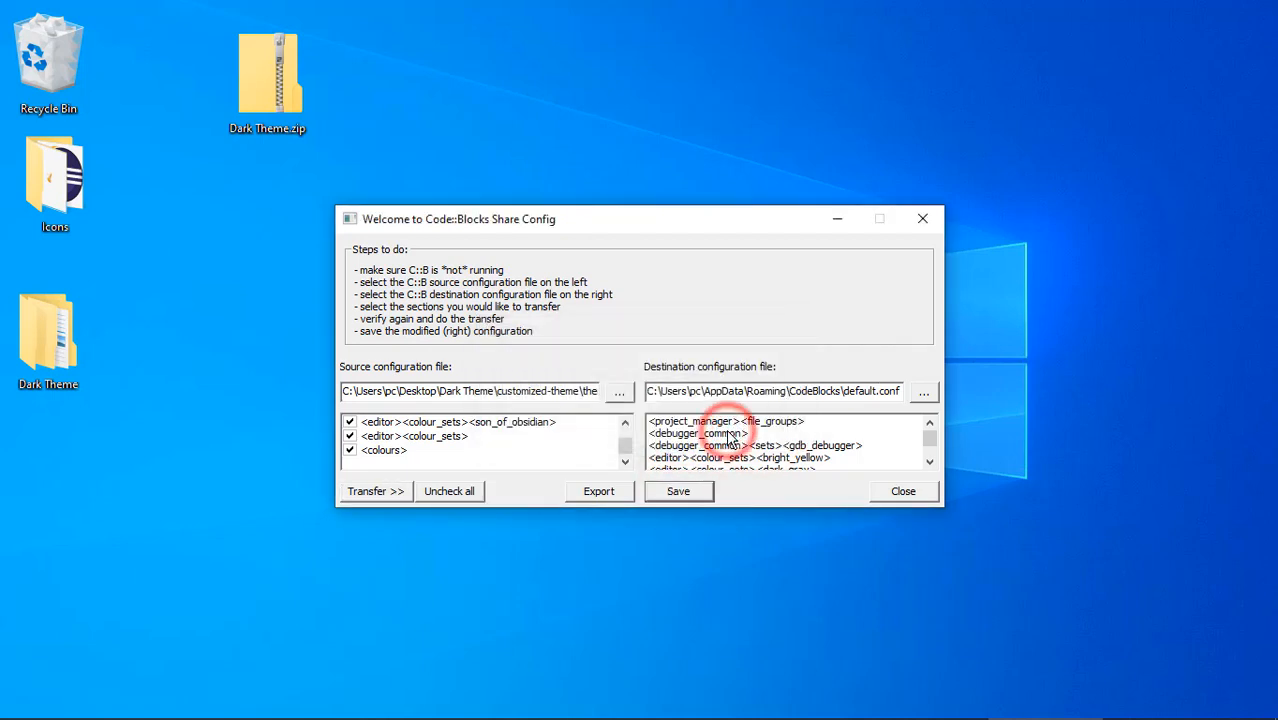
pyautogui.click(903, 490)
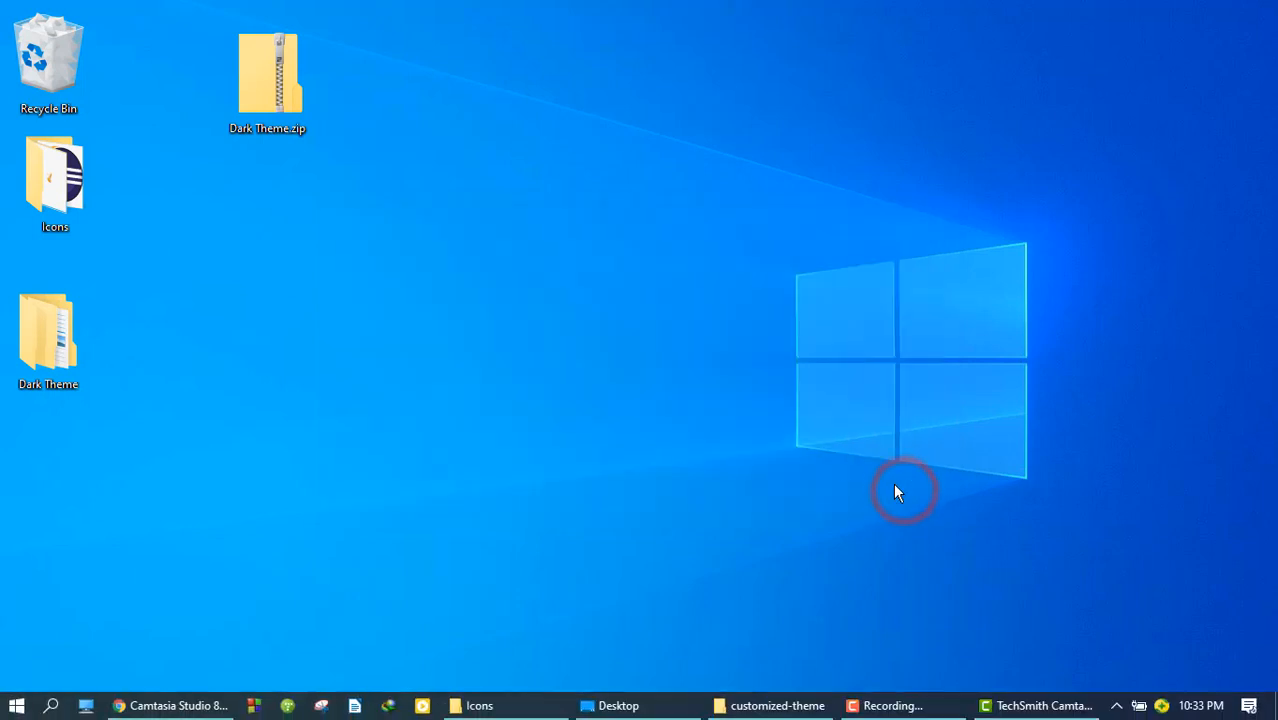
pyautogui.rightClick(631, 279)
pyautogui.click(669, 334)
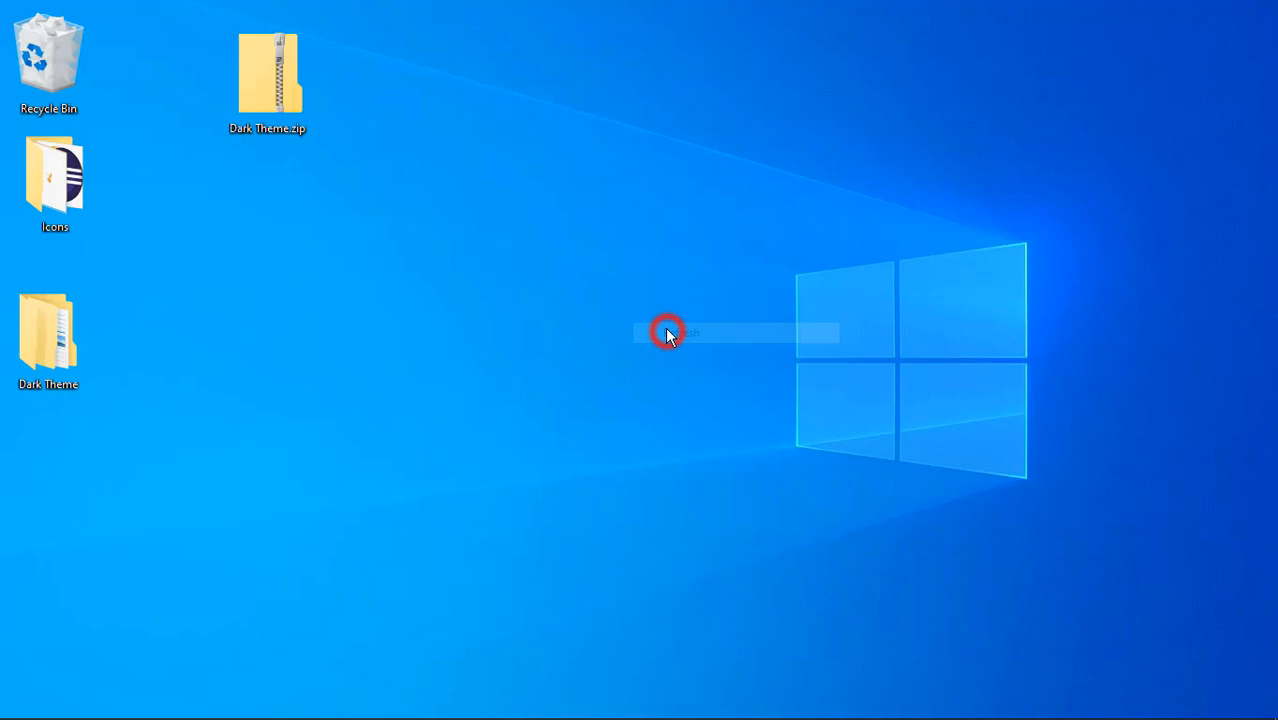
# Step: Close the customized-theme and Desktop folder windows
pyautogui.click(787, 707)
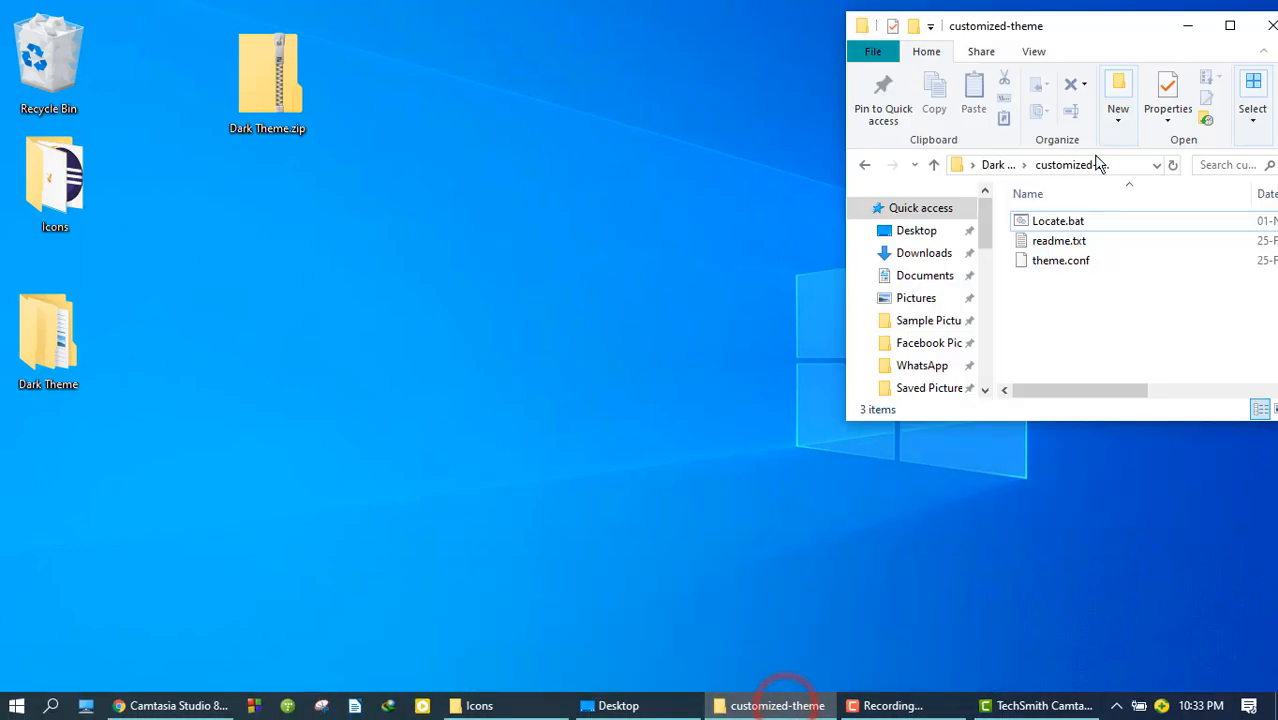
pyautogui.click(1268, 22)
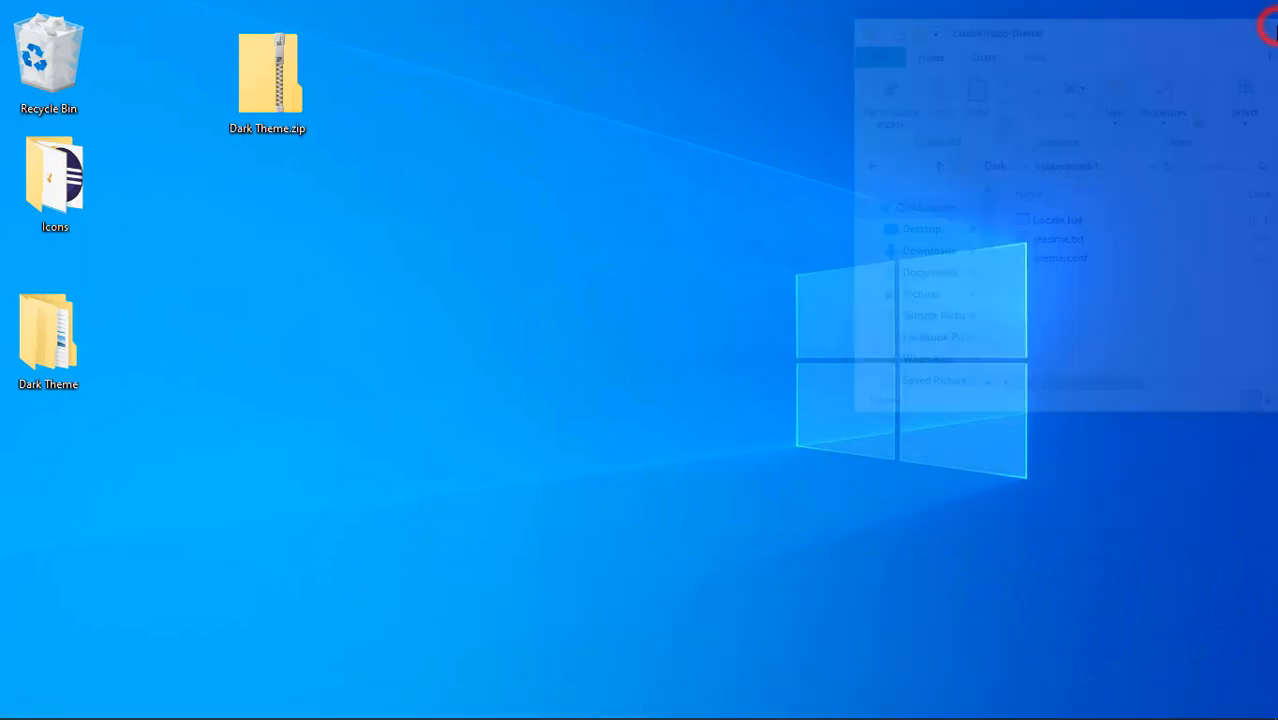
pyautogui.moveTo(657, 709)
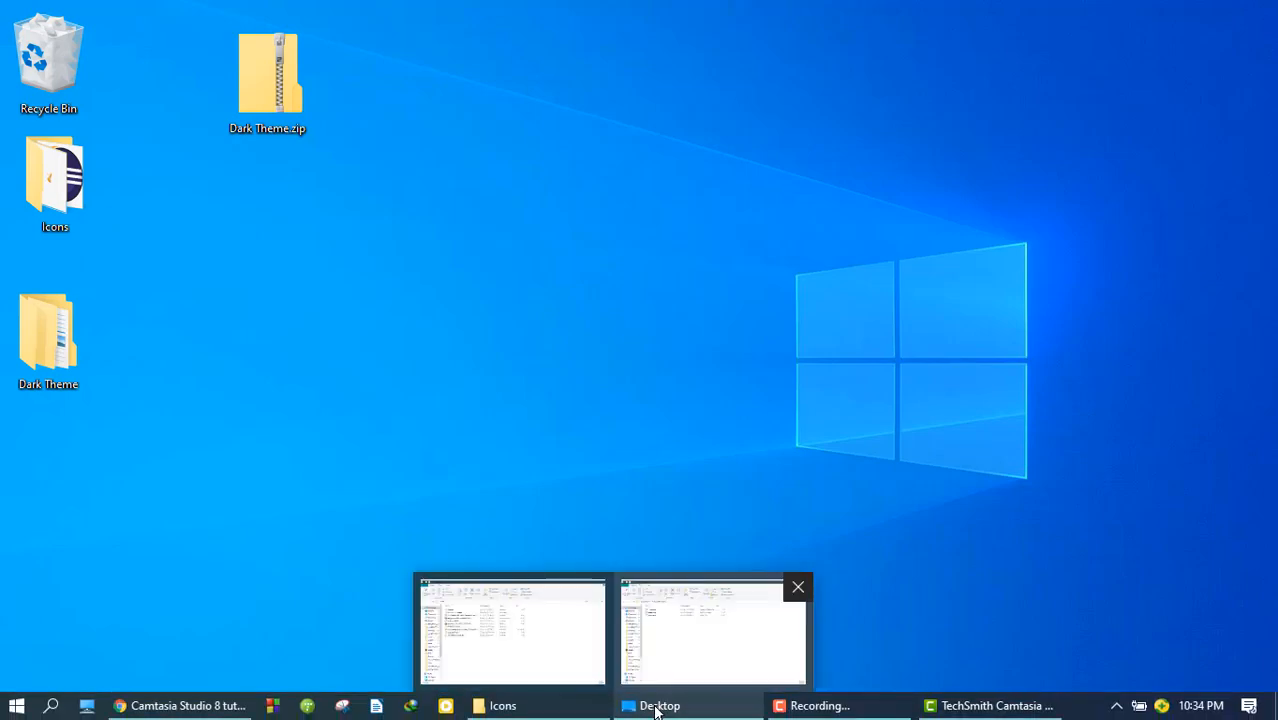
pyautogui.click(797, 589)
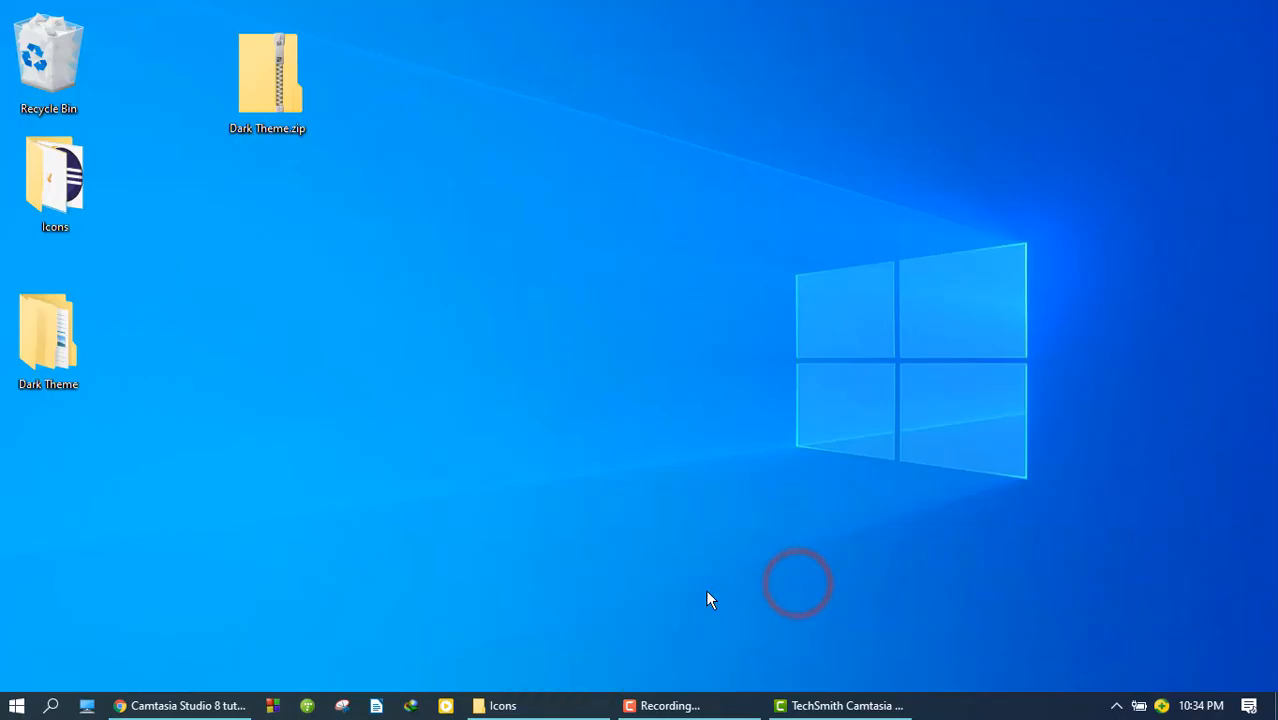
# Step: Launch Code::Blocks and refresh the desktop while it loads
pyautogui.moveTo(241, 708)
pyautogui.click(269, 707)
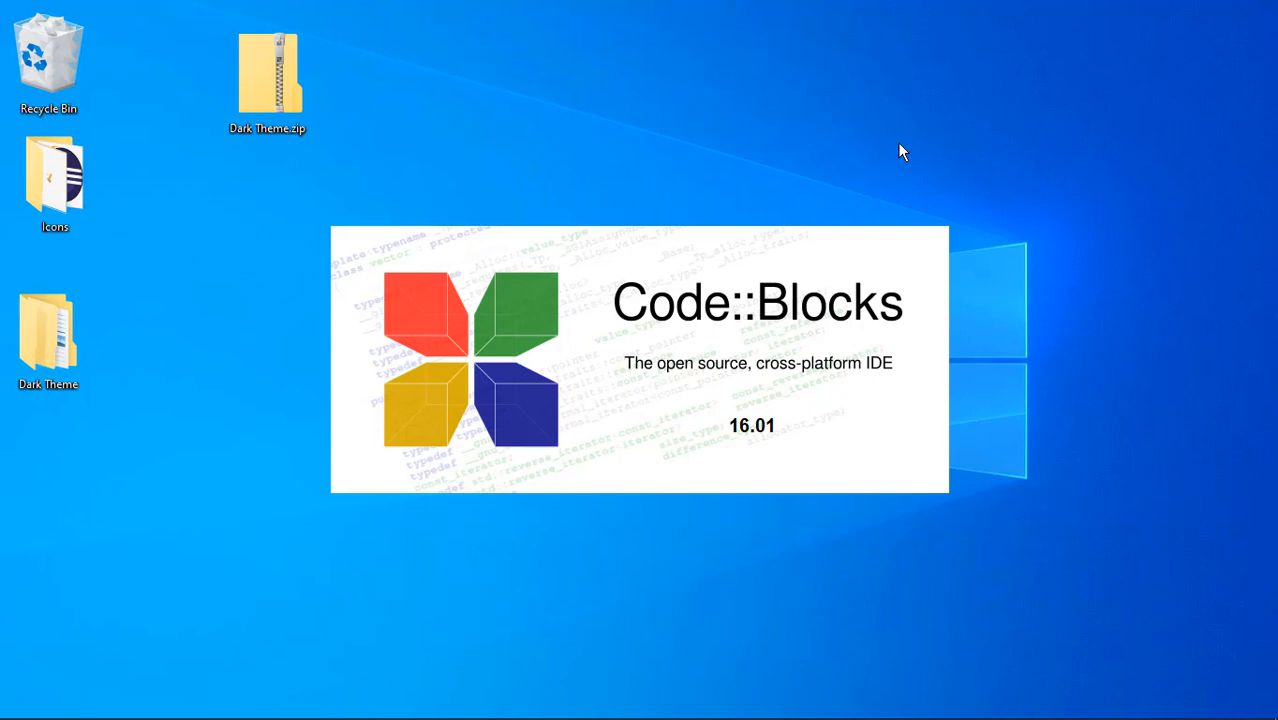
pyautogui.rightClick(703, 68)
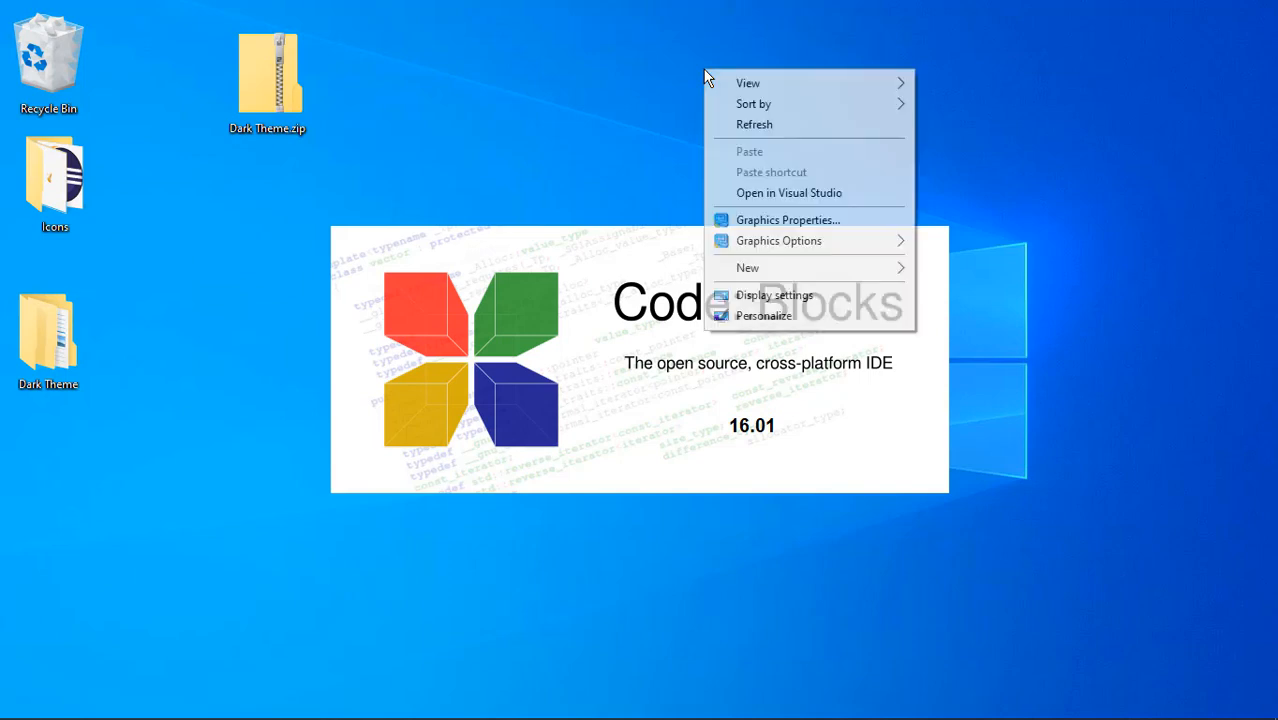
pyautogui.click(742, 123)
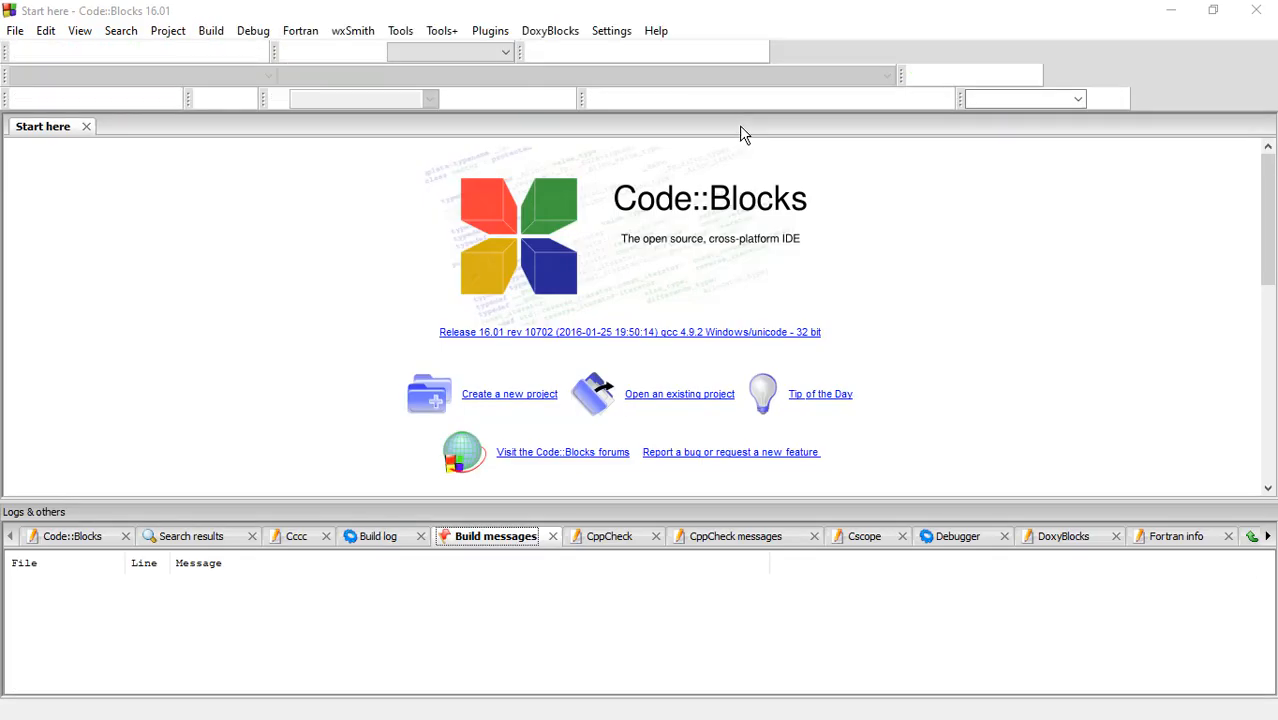
# Step: Examine the son of obsidian colour theme and its C/C++ elements in the editor's syntax highlighting settings, and accept the settings
pyautogui.click(611, 33)
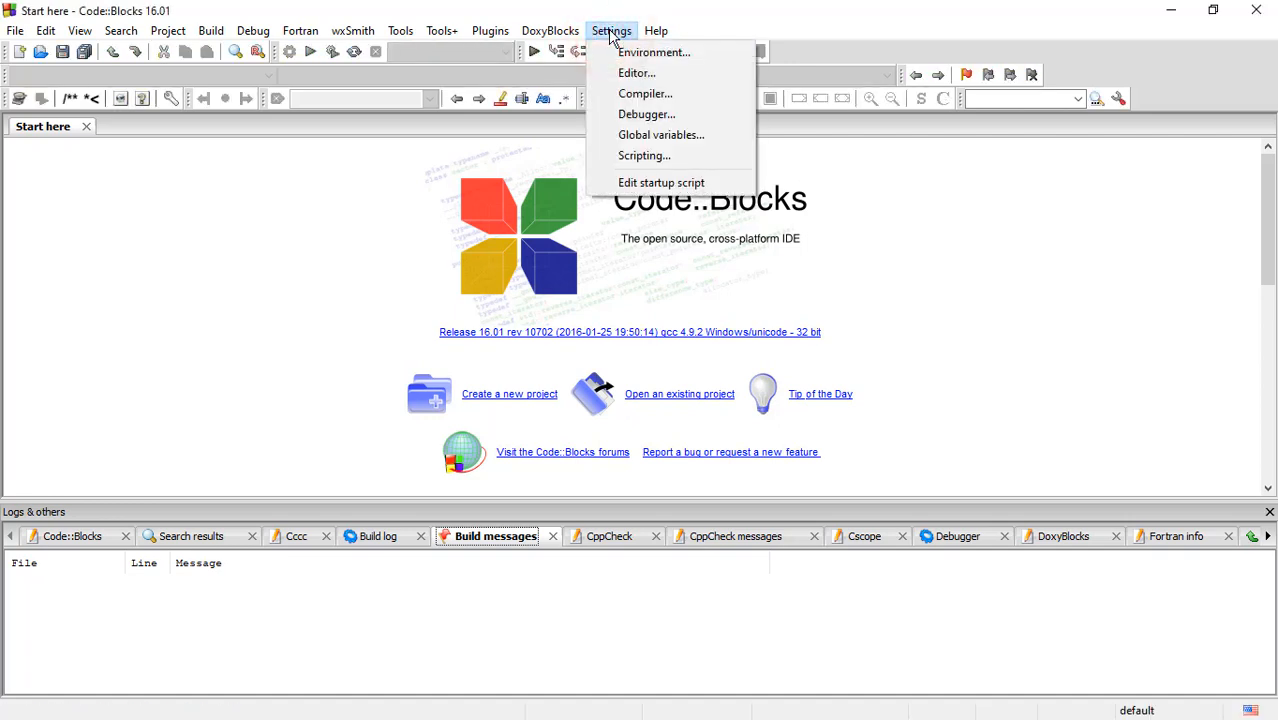
pyautogui.click(636, 76)
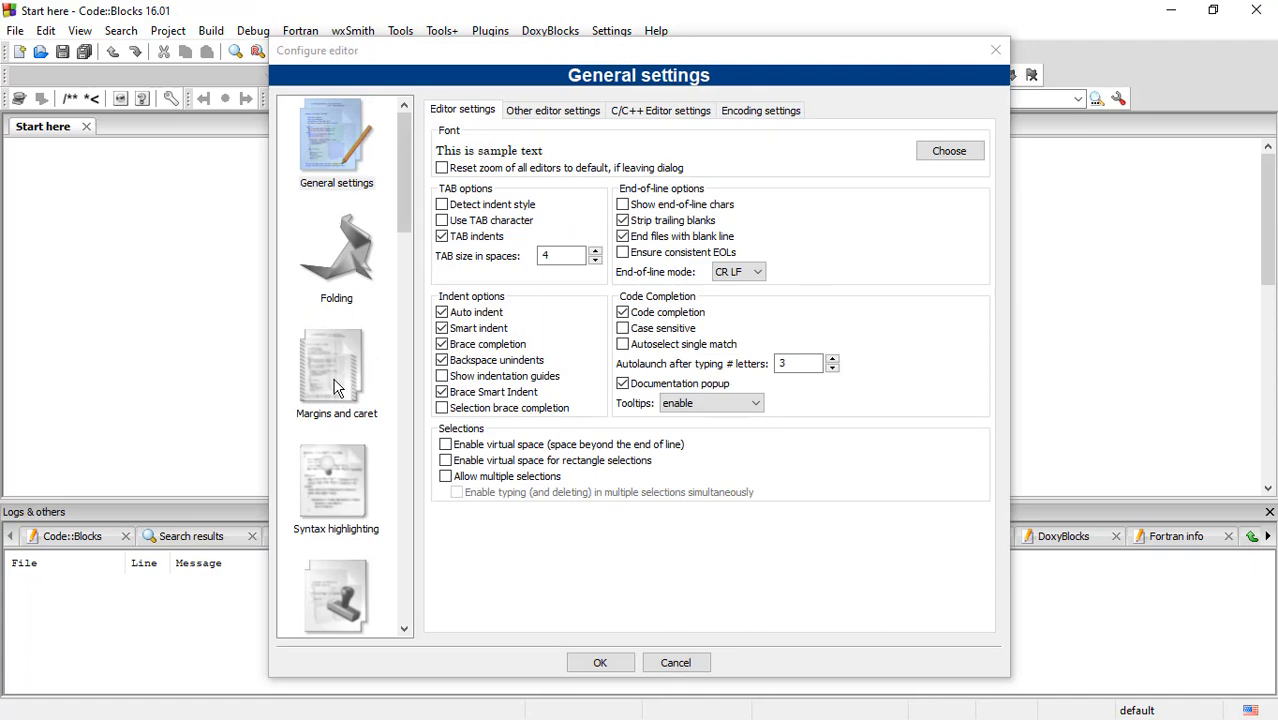
pyautogui.click(340, 517)
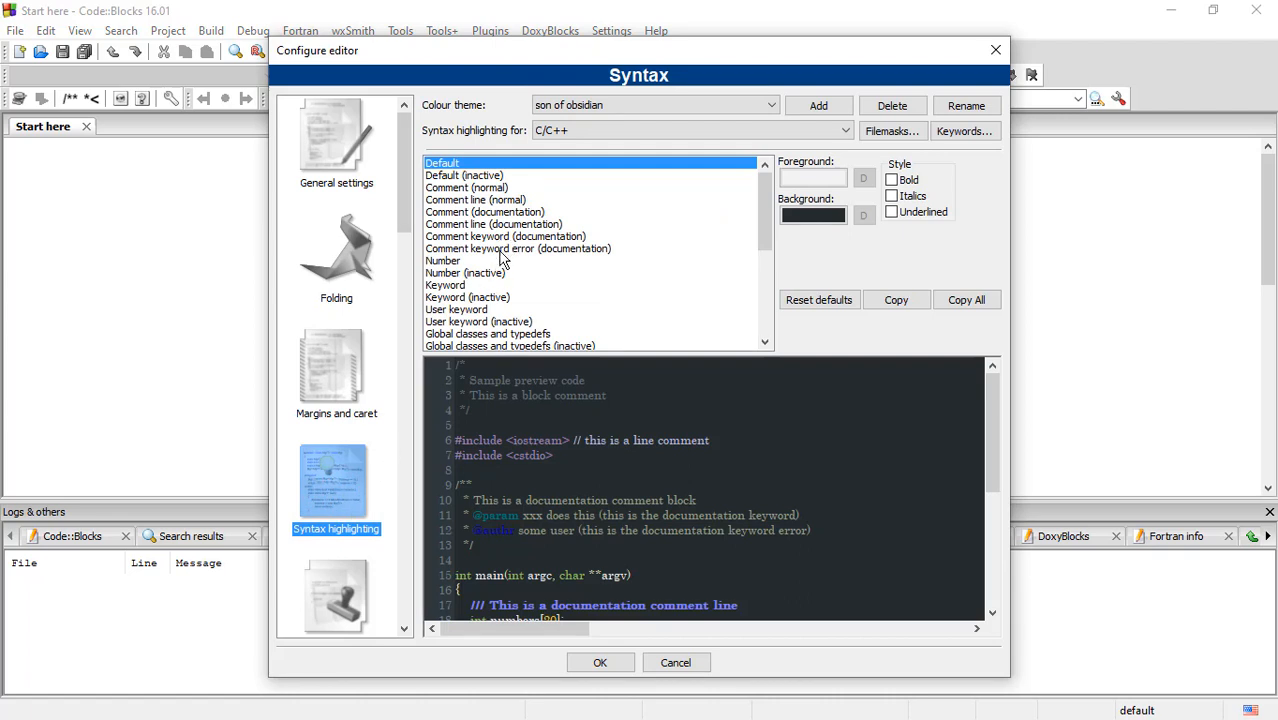
pyautogui.scroll(-1, 503, 258)
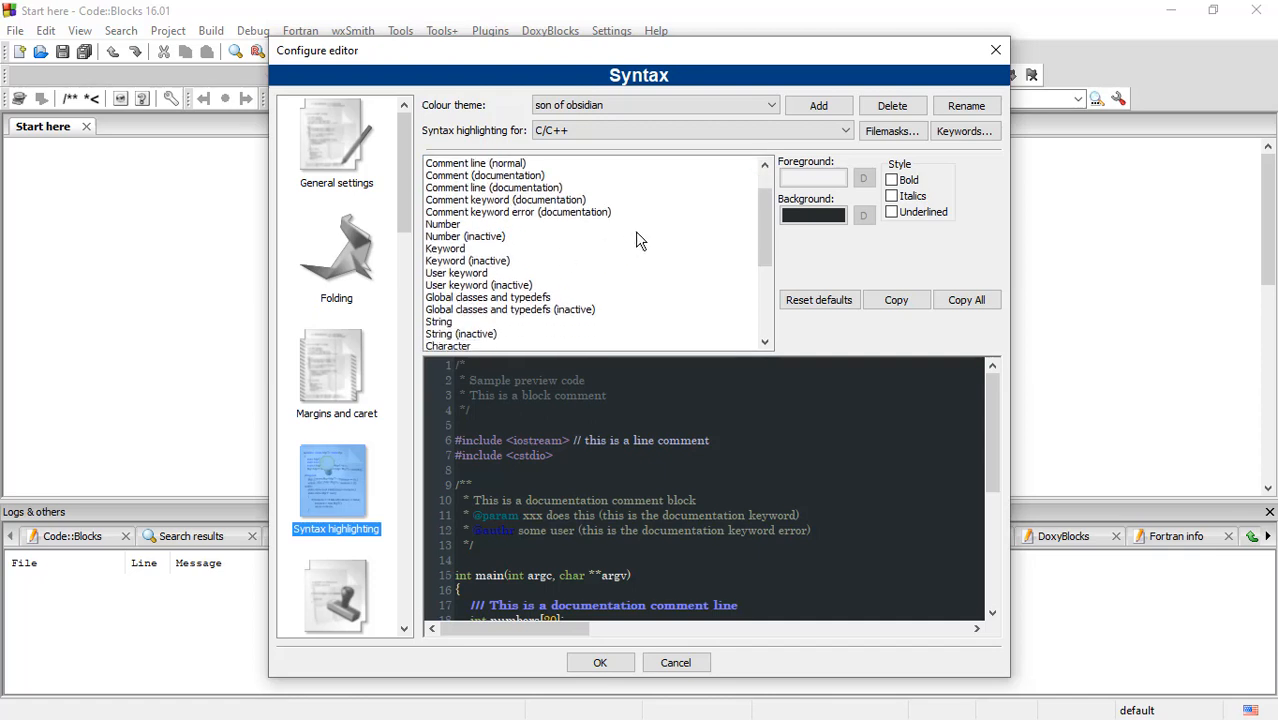
pyautogui.moveTo(765, 230); pyautogui.dragTo(778, 308)
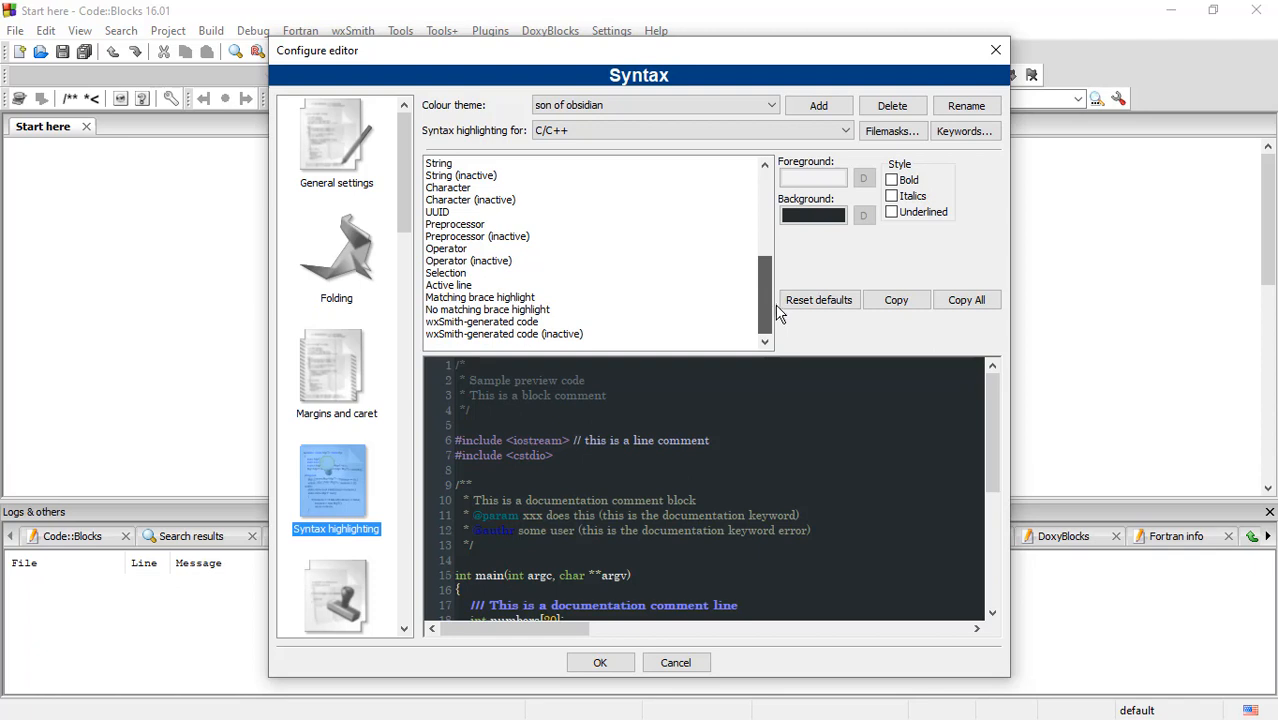
pyautogui.moveTo(779, 308); pyautogui.dragTo(748, 289)
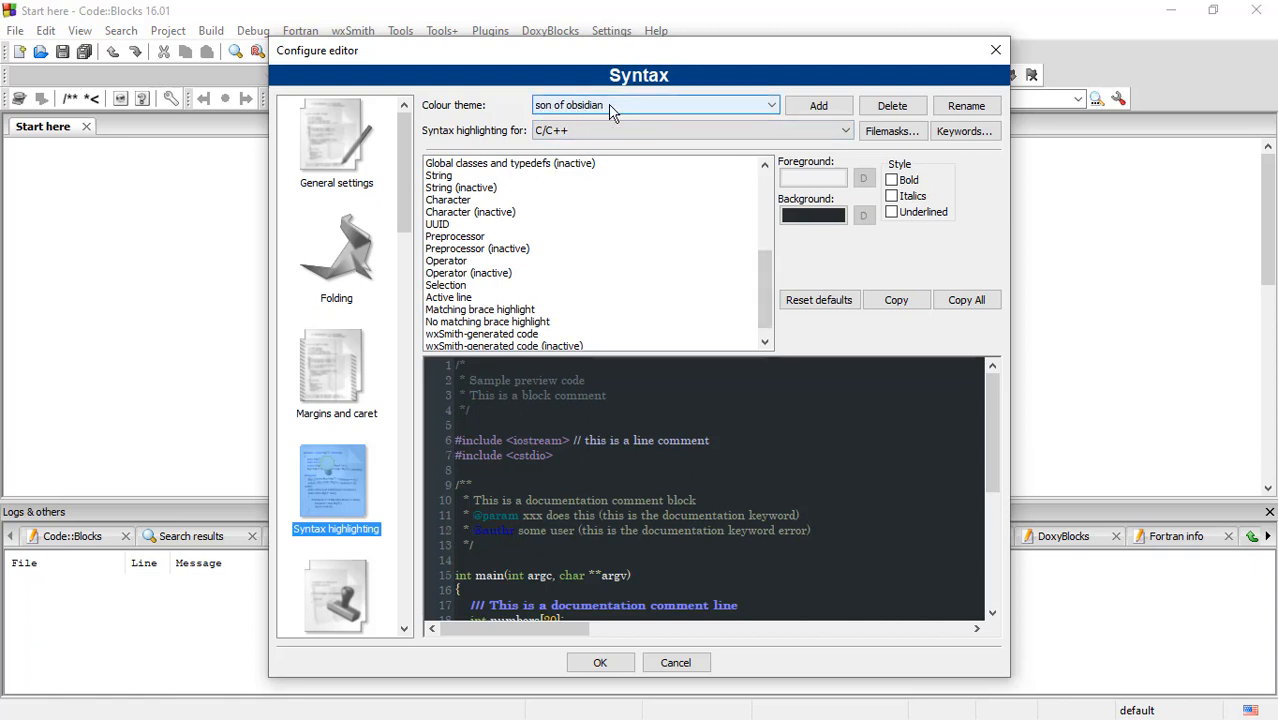
pyautogui.click(600, 663)
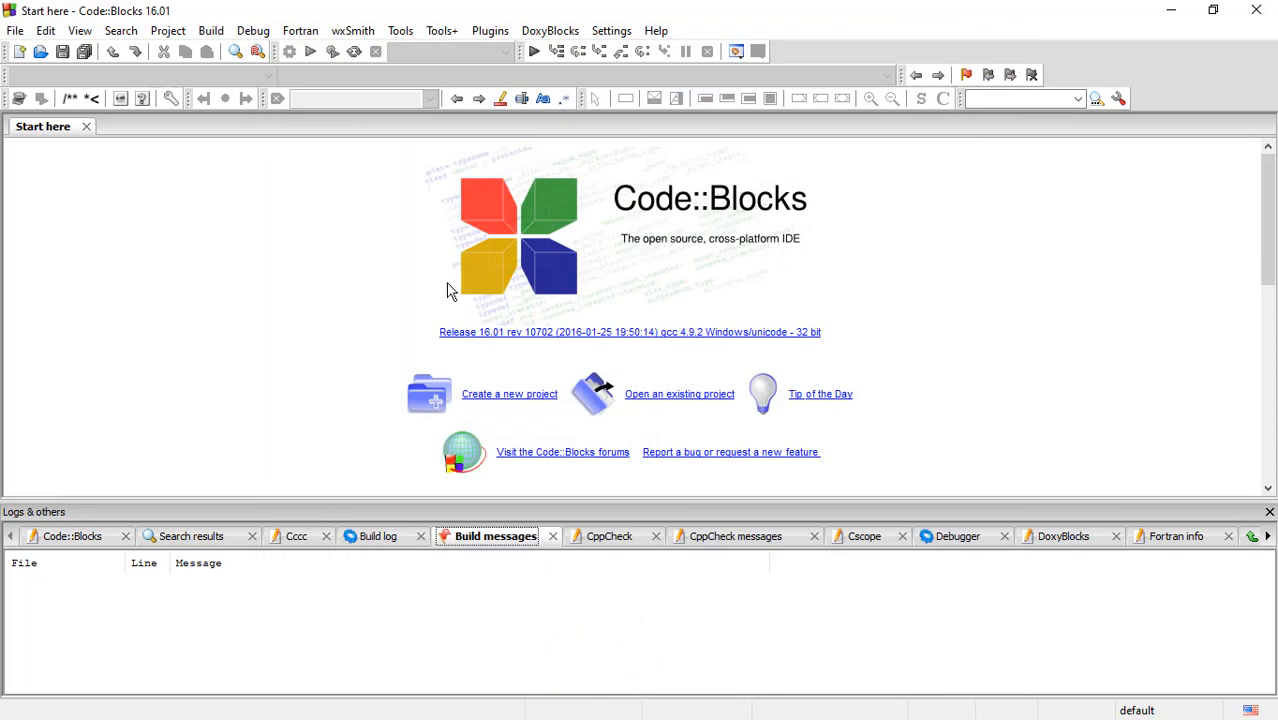
# Step: Open WeightedAverages.c from Documents\Code and hide the Logs & others area to enlarge the editor
pyautogui.click(16, 30)
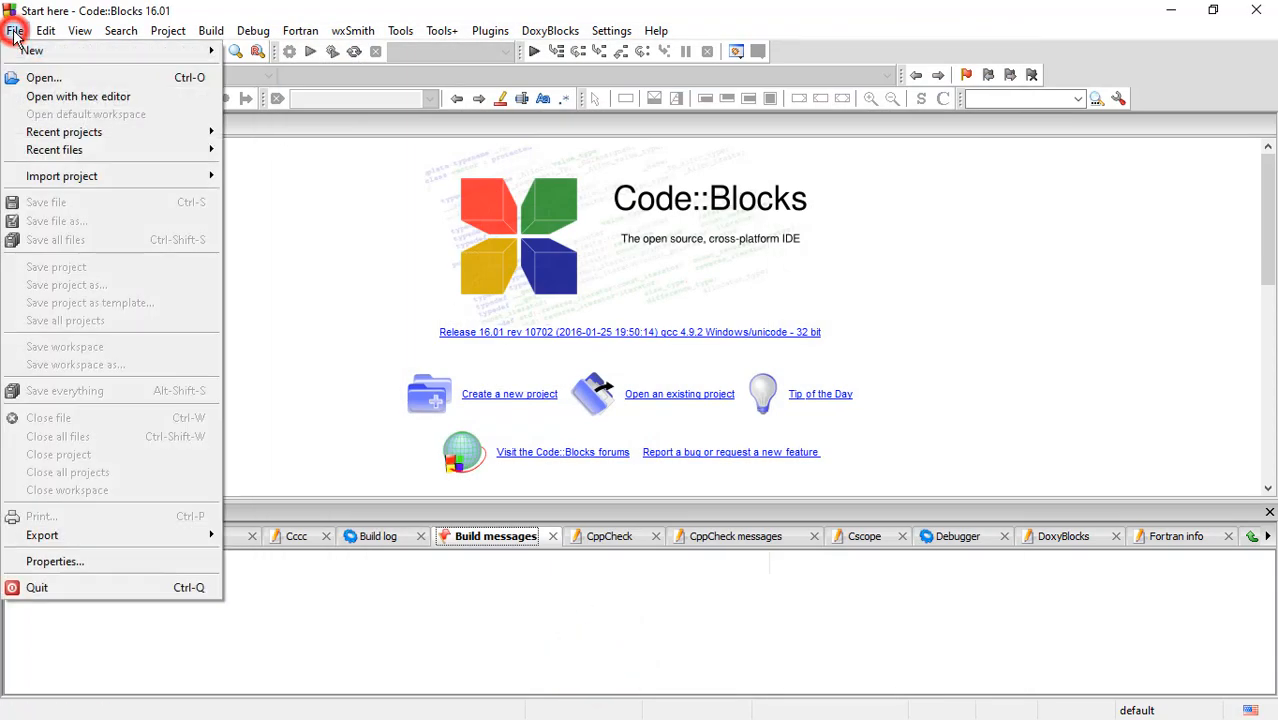
pyautogui.click(40, 80)
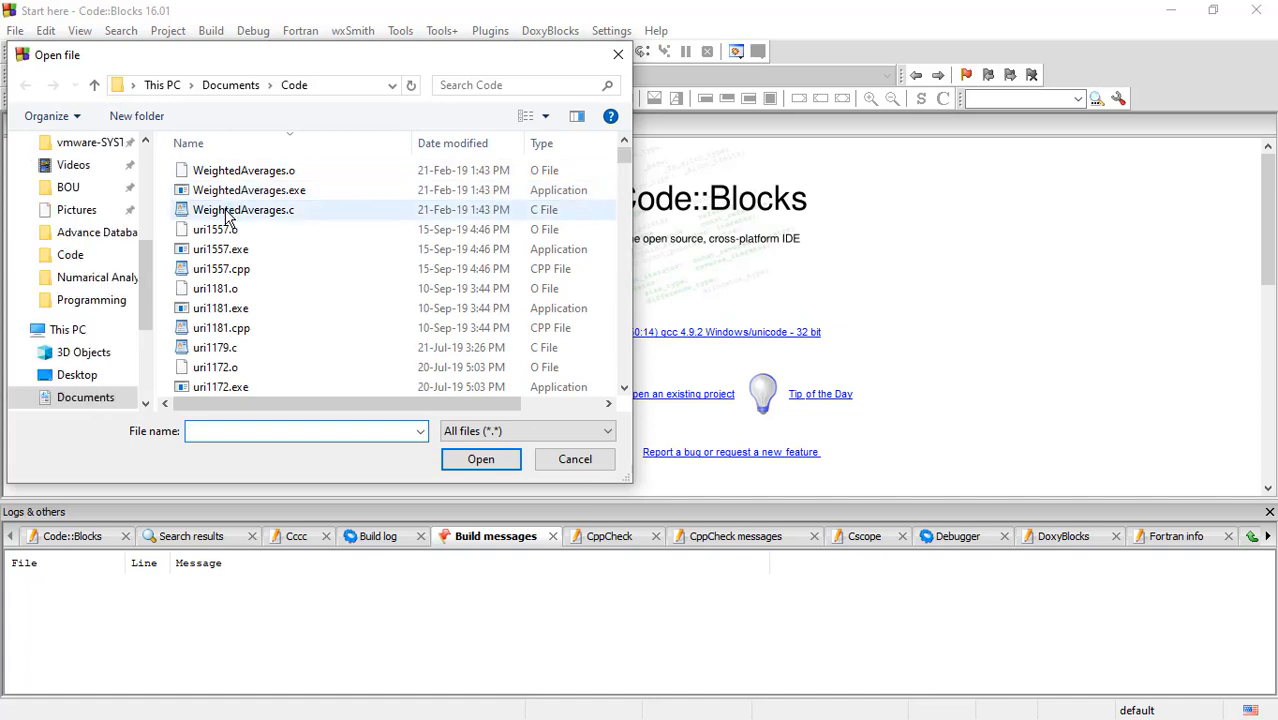
pyautogui.doubleClick(228, 212)
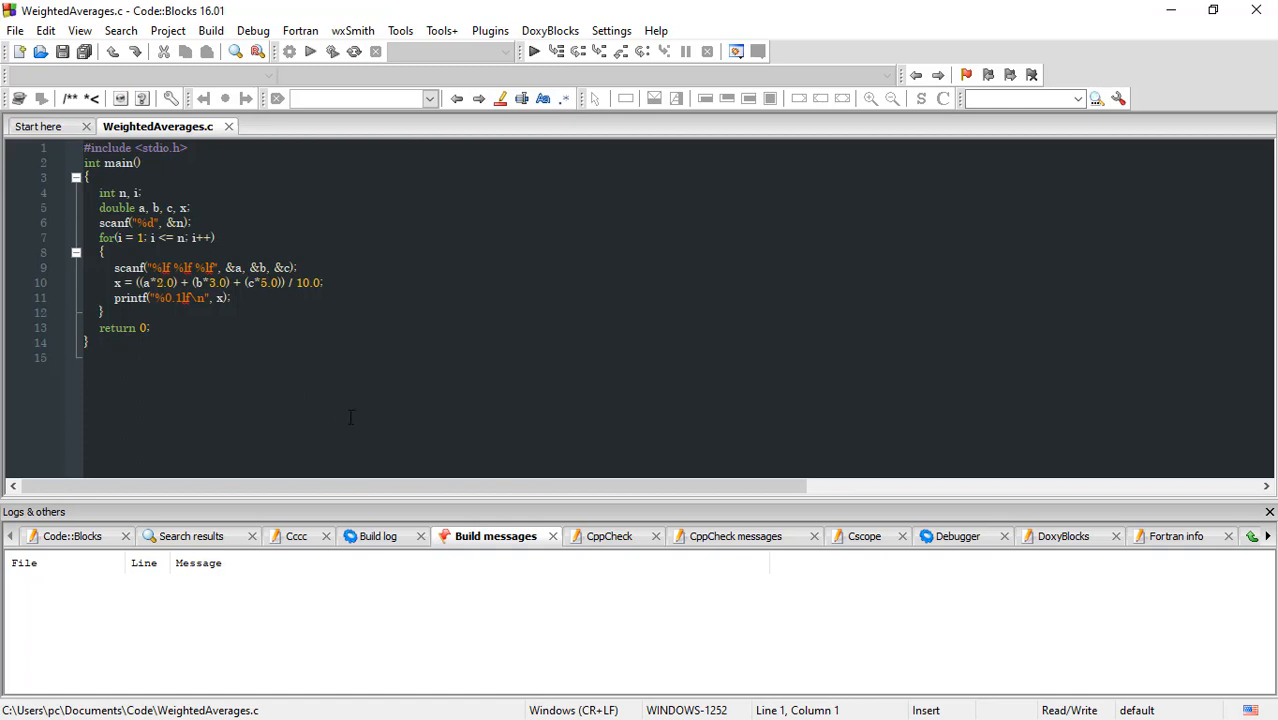
pyautogui.press('F2')
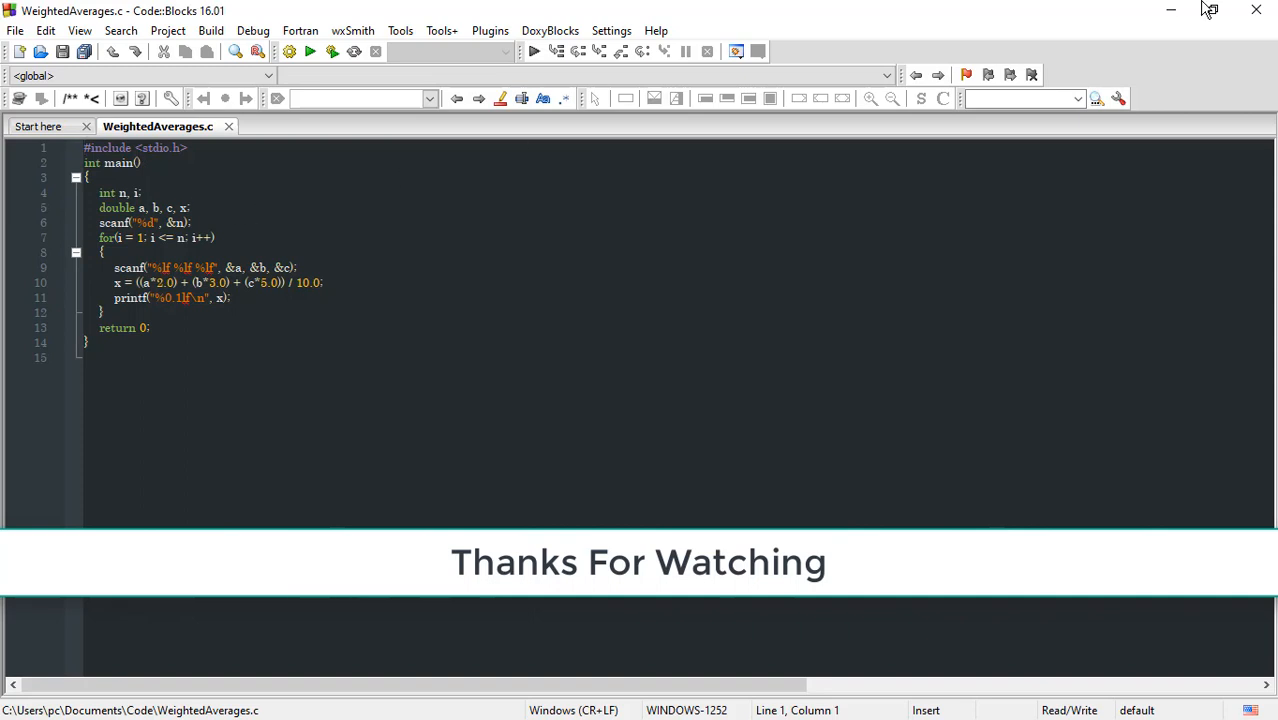
# Step: Close Code::Blocks
pyautogui.click(1257, 10)
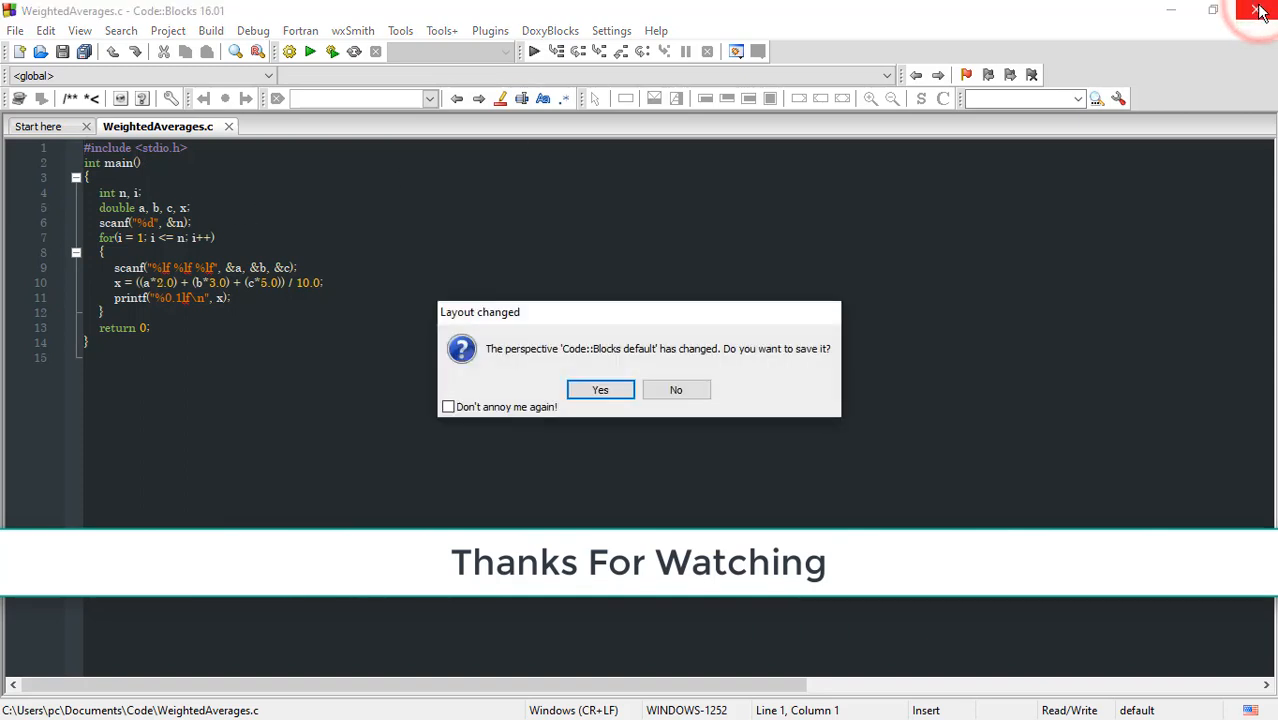